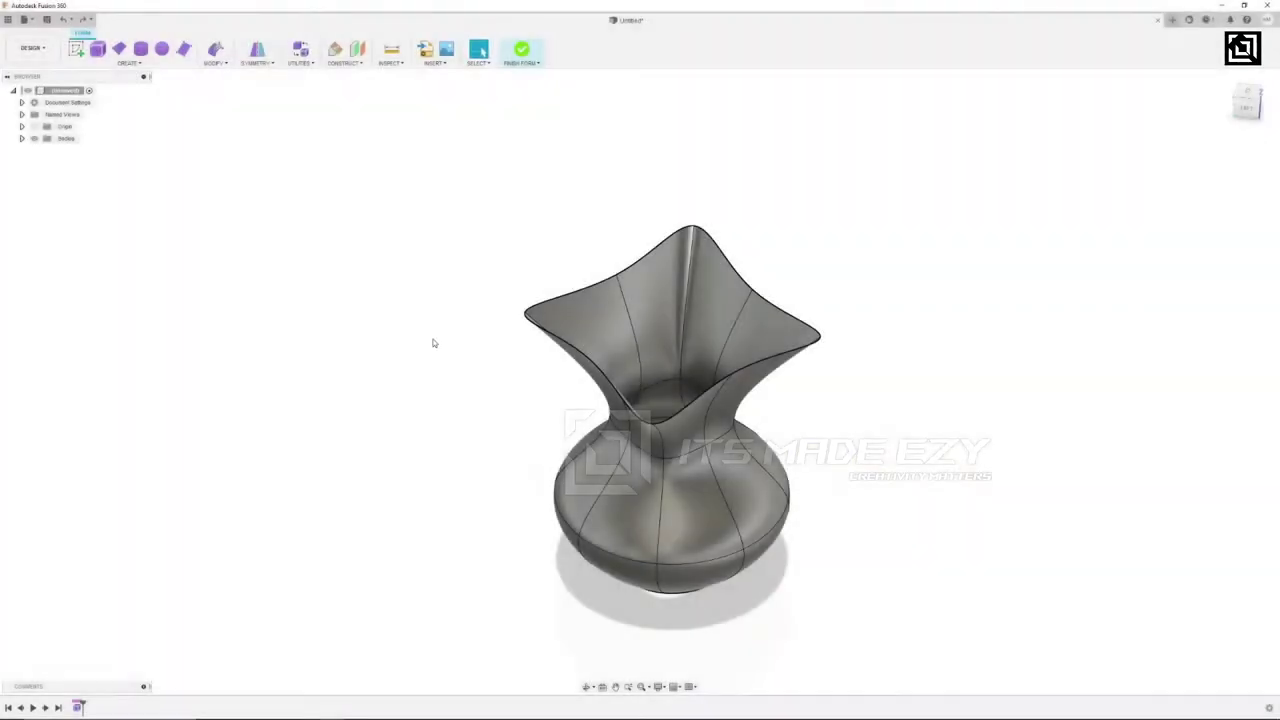
# Orbit the finished star-rimmed vase, return to Home view, and start a new design.
pyautogui.moveTo(511, 425)
pyautogui.keyDown('shift'); pyautogui.mouseDown(button='middle')
pyautogui.moveTo(449, 349)
pyautogui.moveTo(360, 351)
pyautogui.moveTo(371, 380)
pyautogui.moveTo(466, 410)
pyautogui.moveTo(554, 394)
pyautogui.moveTo(660, 320)
pyautogui.moveTo(709, 264)
pyautogui.mouseUp(button='middle'); pyautogui.keyUp('shift')
pyautogui.press('F6')
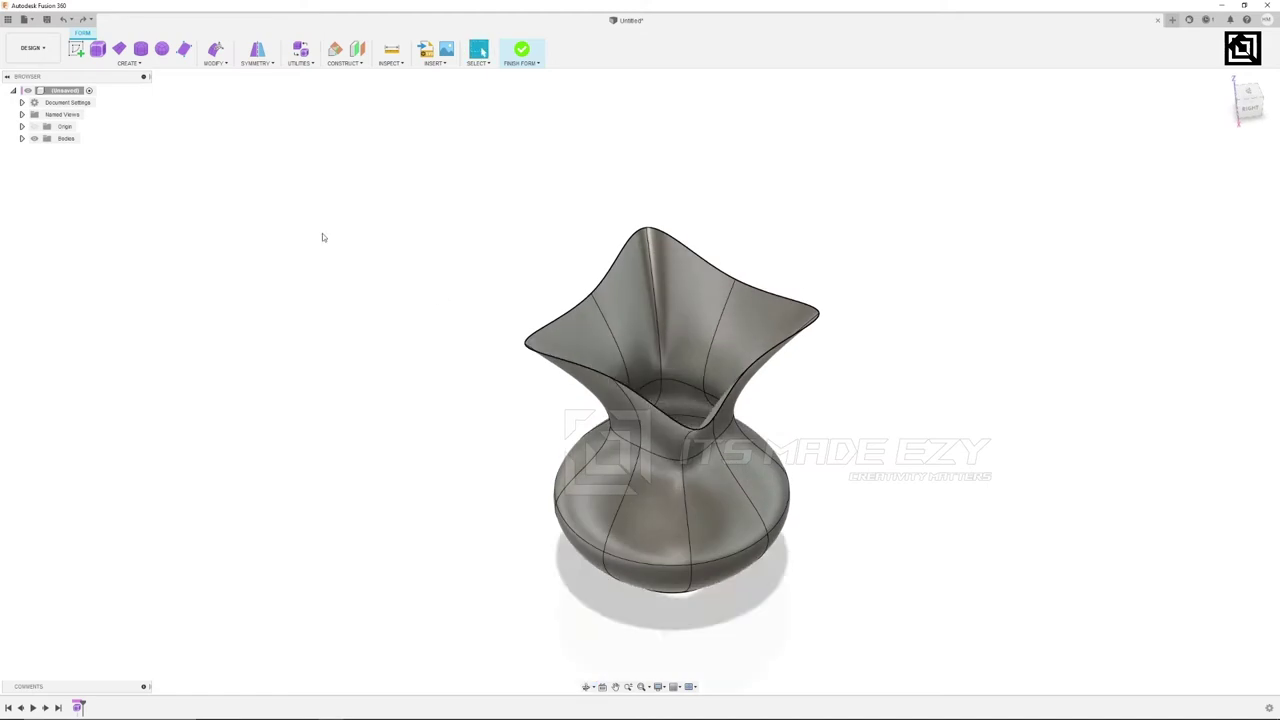
pyautogui.click(24, 19)
pyautogui.click(40, 31)
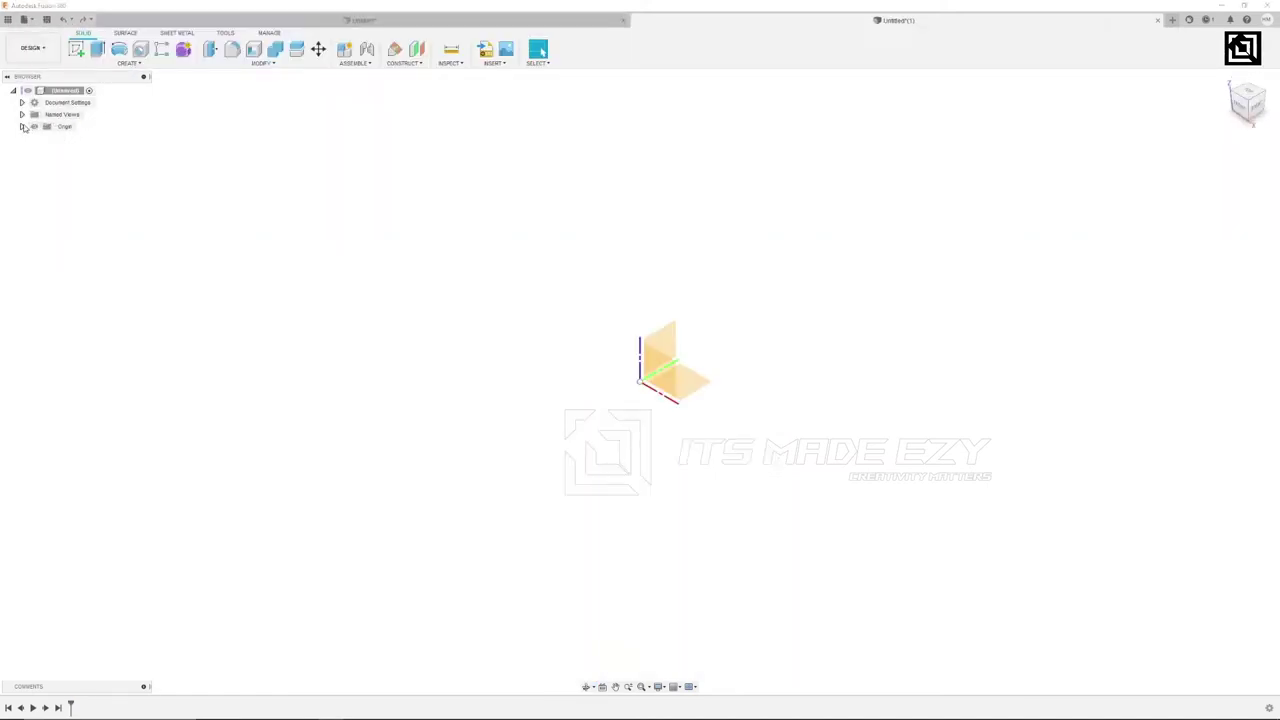
# Create a T-spline cylinder 100 mm in diameter, stretched to about 155 mm tall.
pyautogui.click(183, 52)
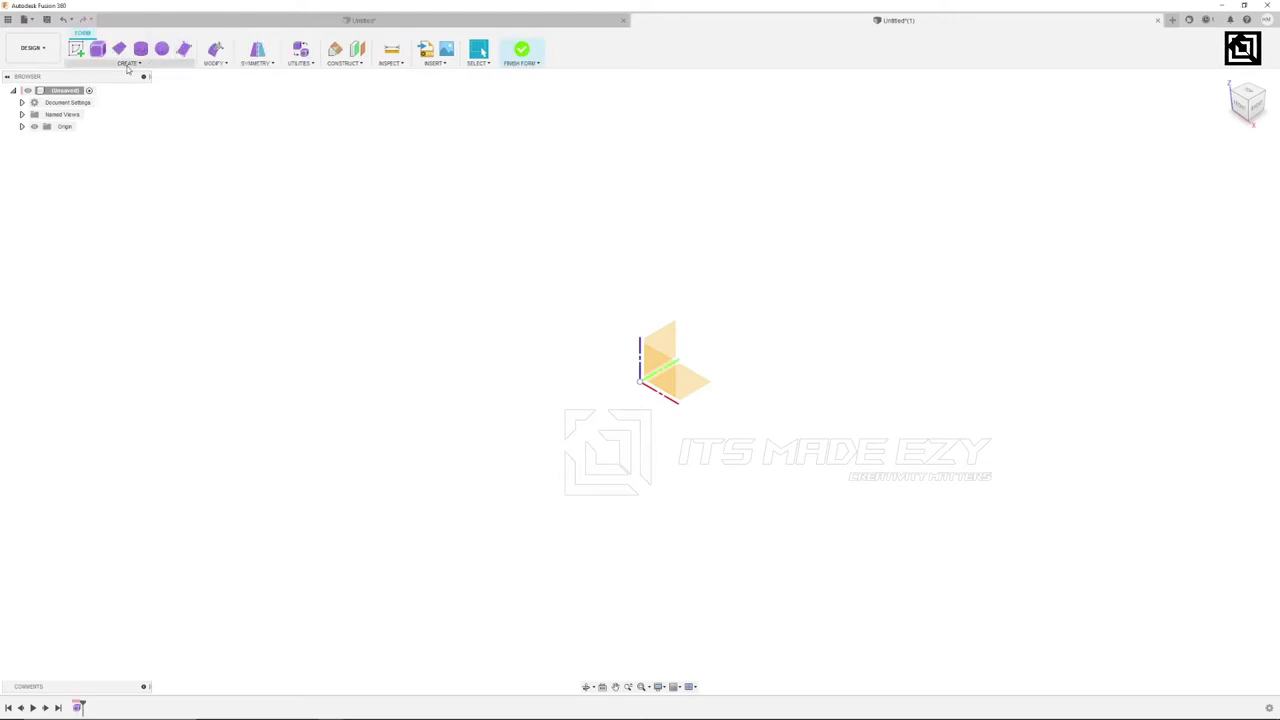
pyautogui.click(128, 63)
pyautogui.click(95, 115)
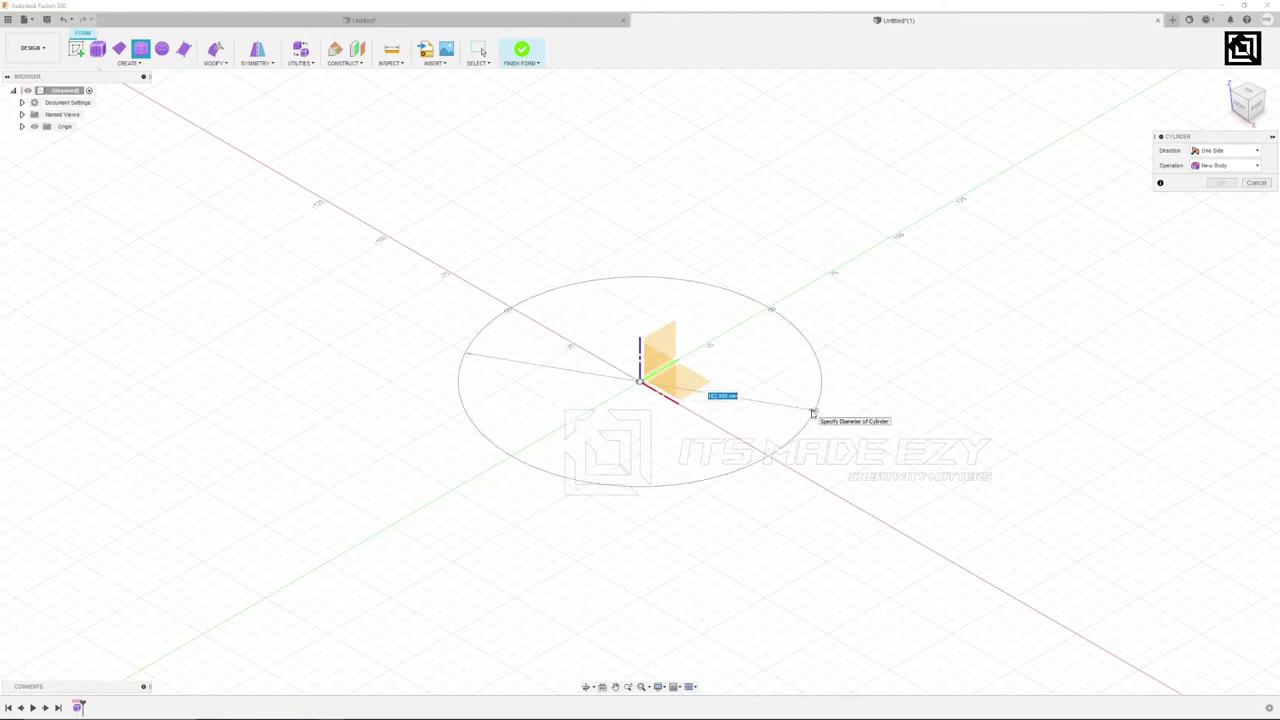
pyautogui.write('0')
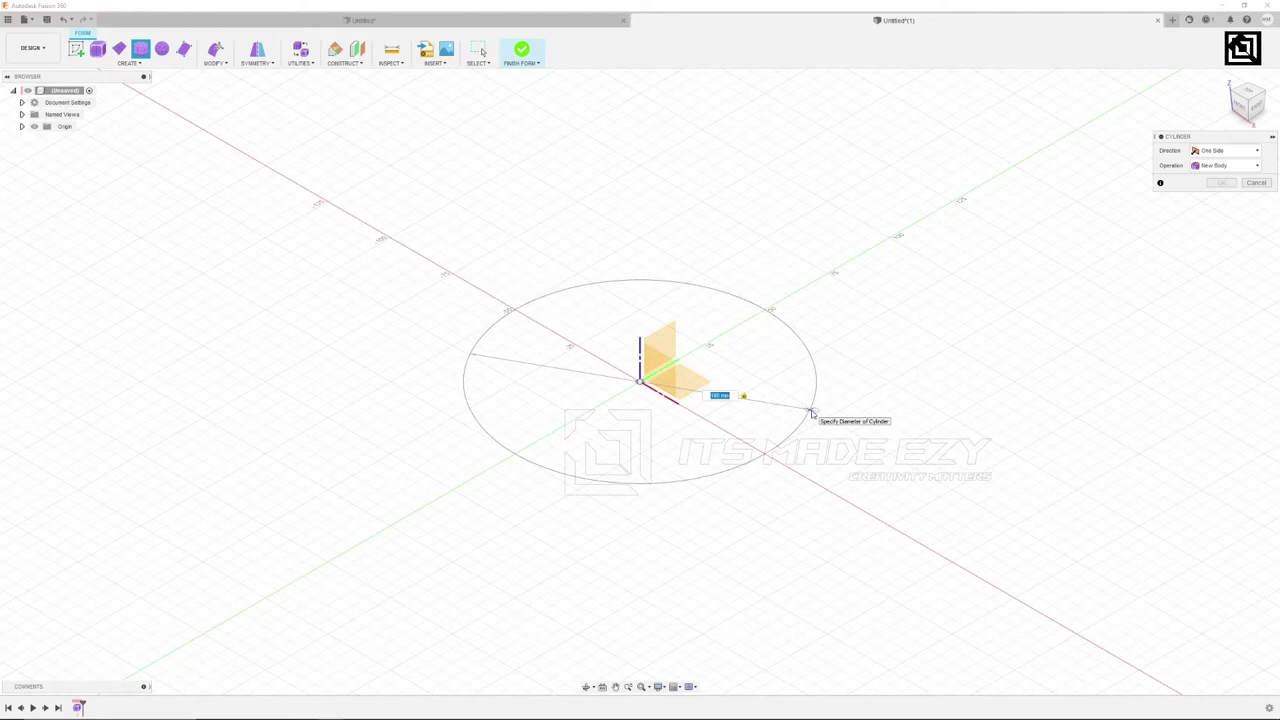
pyautogui.click(812, 412)
pyautogui.keyDown('shift'); pyautogui.moveTo(707, 373); pyautogui.dragTo(608, 435, button='middle'); pyautogui.keyUp('shift')
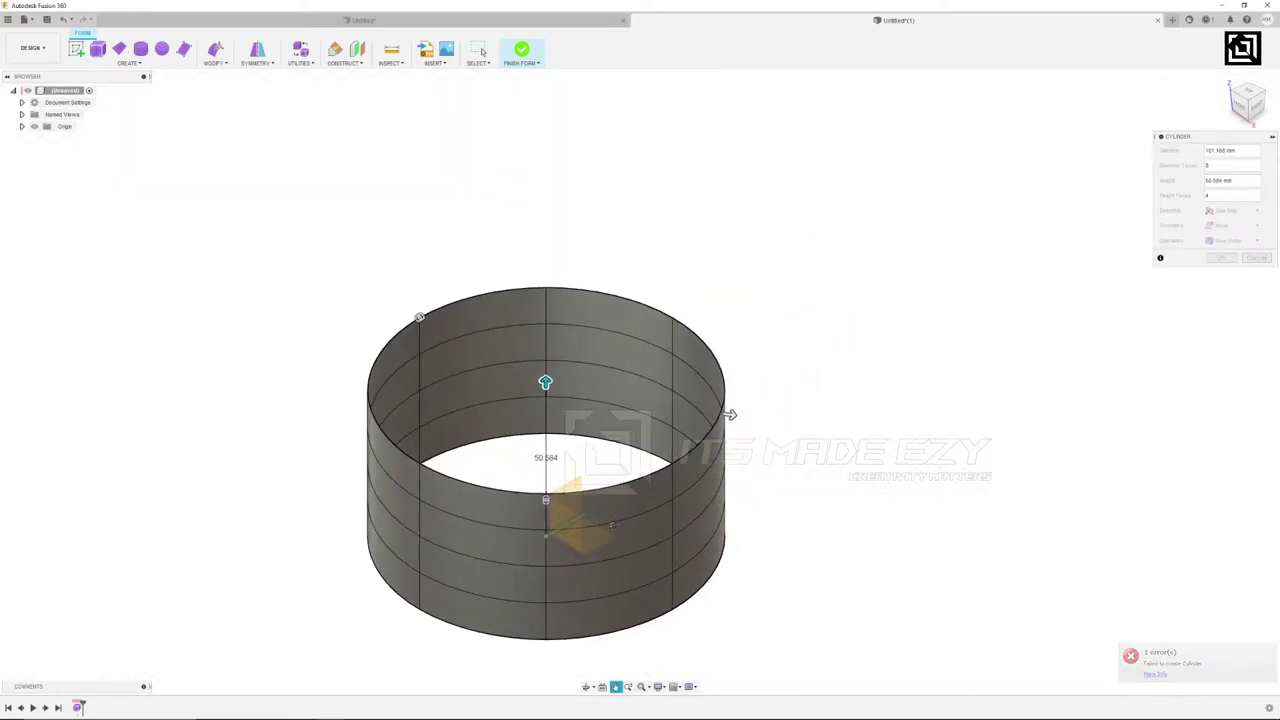
pyautogui.moveTo(545, 362)
pyautogui.mouseDown()
pyautogui.moveTo(565, 341)
pyautogui.moveTo(565, 150)
pyautogui.mouseUp()
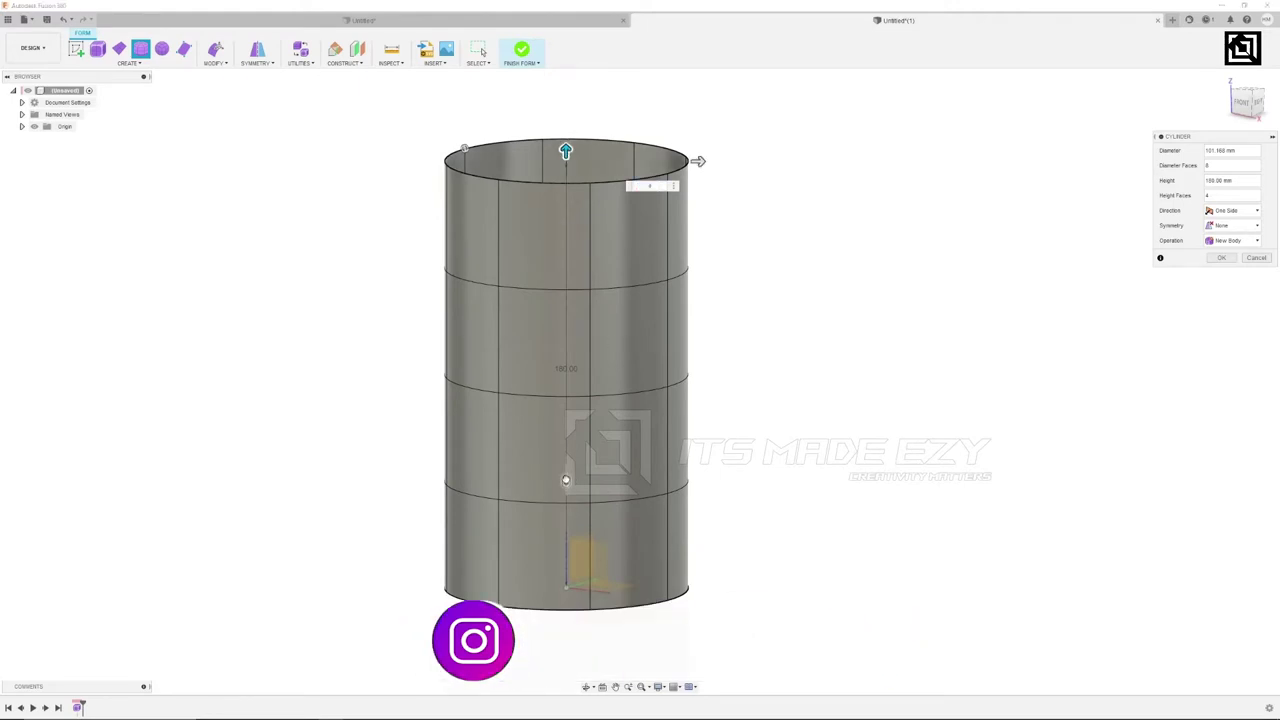
pyautogui.moveTo(566, 481); pyautogui.dragTo(565, 497)
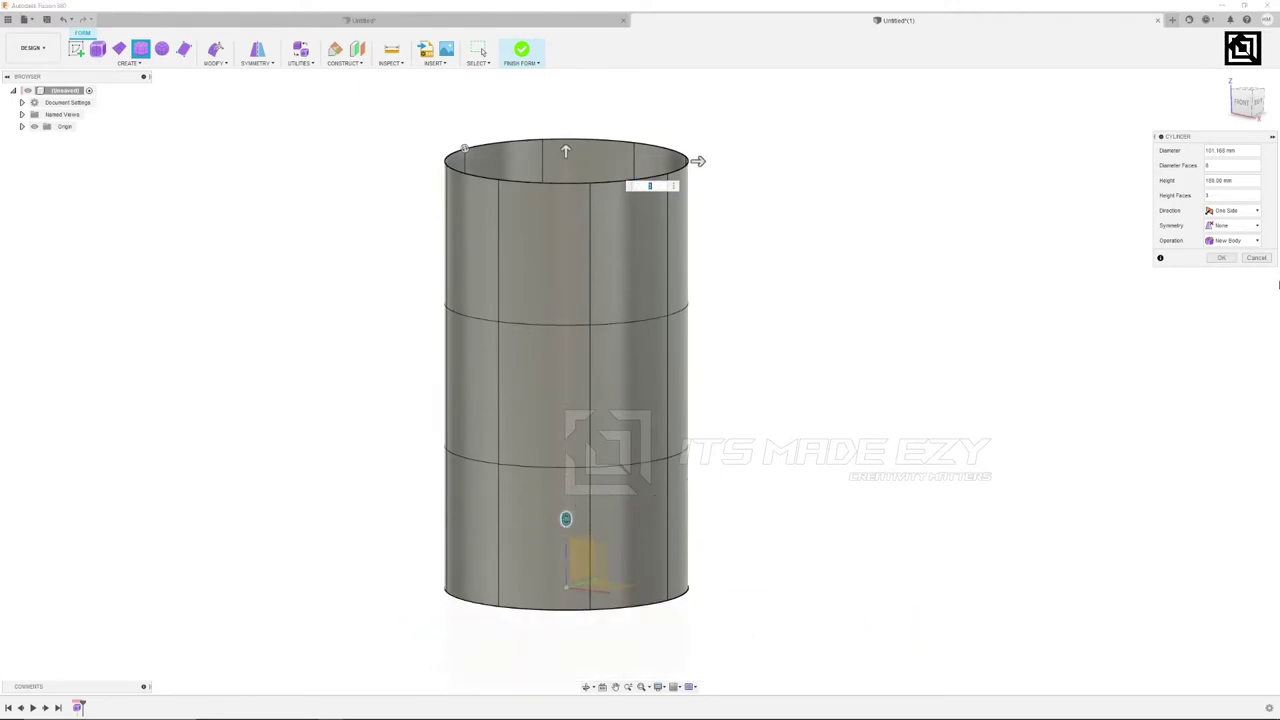
pyautogui.click(1218, 259)
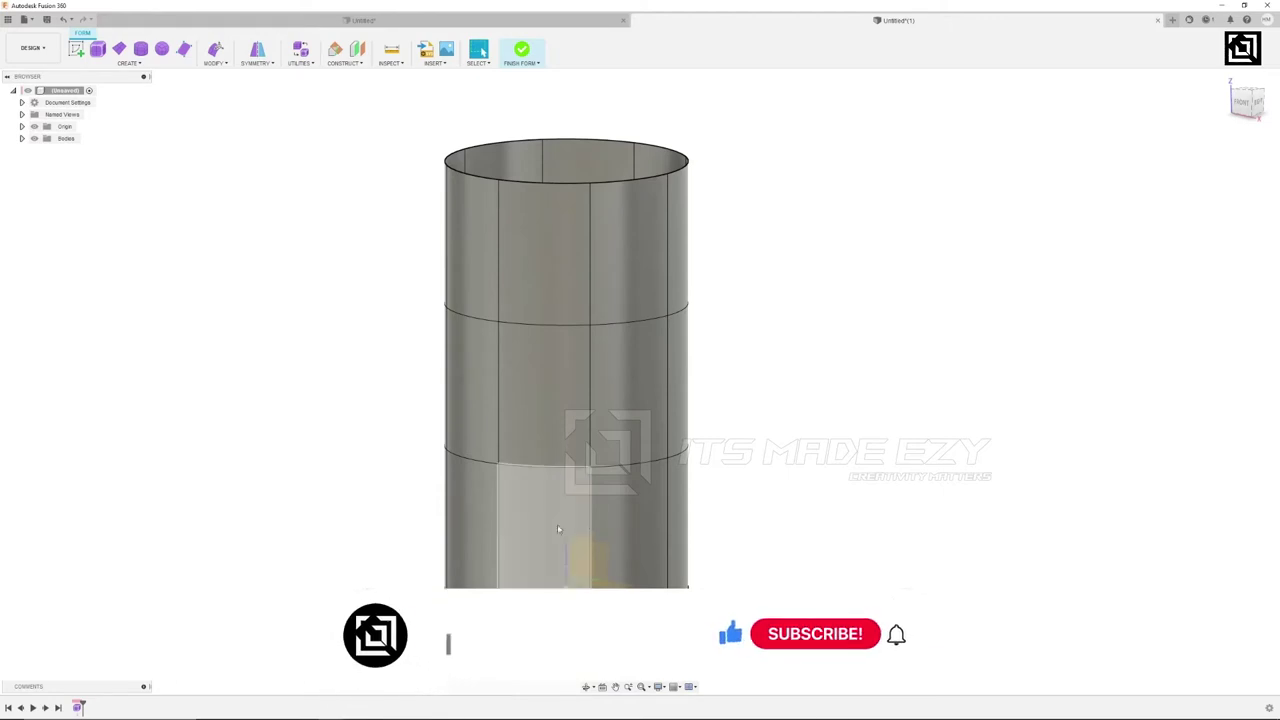
# In Edit Form, scale the cylinder's bottom edge loop inward to taper the base.
pyautogui.click(214, 50)
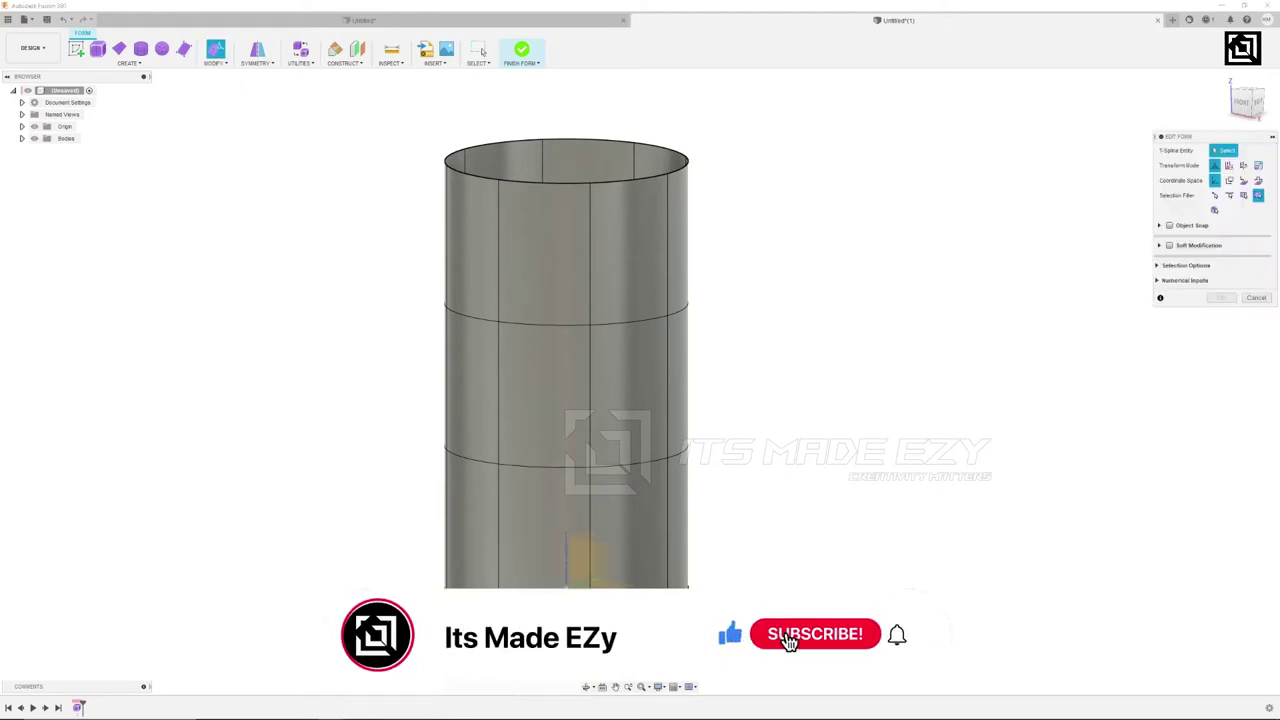
pyautogui.doubleClick(580, 578)
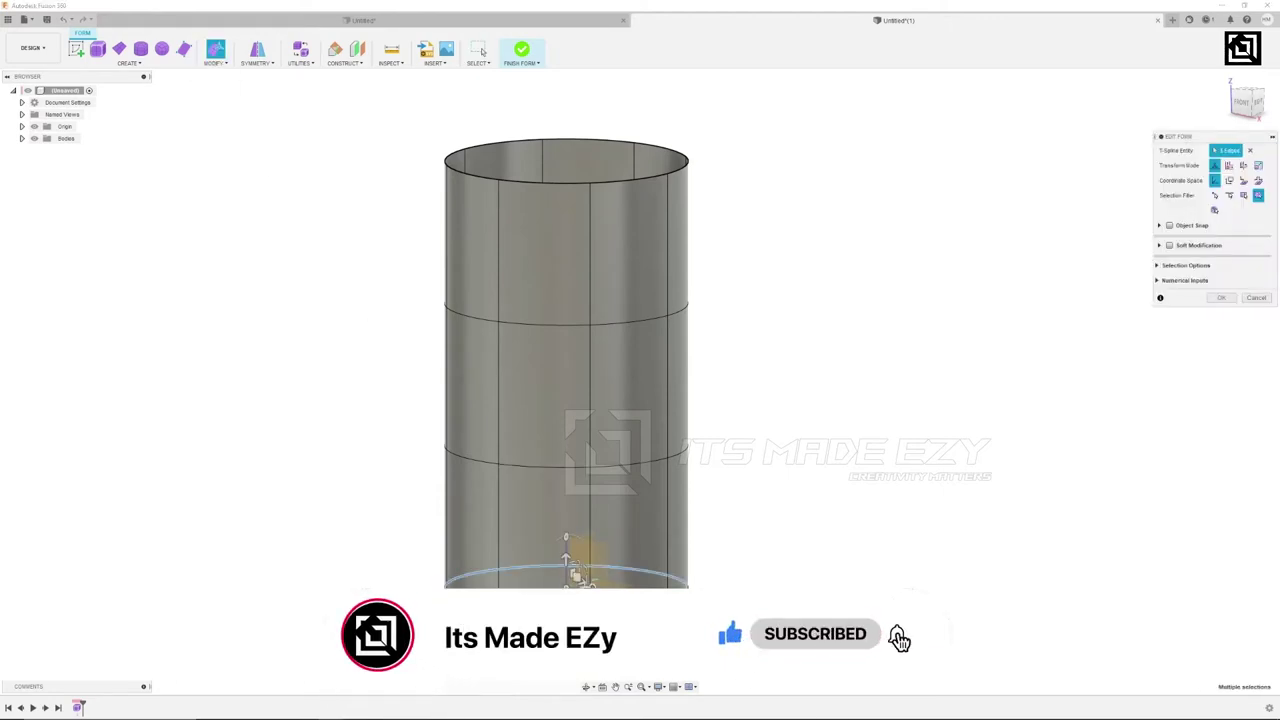
pyautogui.keyDown('shift'); pyautogui.moveTo(790, 530); pyautogui.dragTo(729, 557, button='middle'); pyautogui.keyUp('shift')
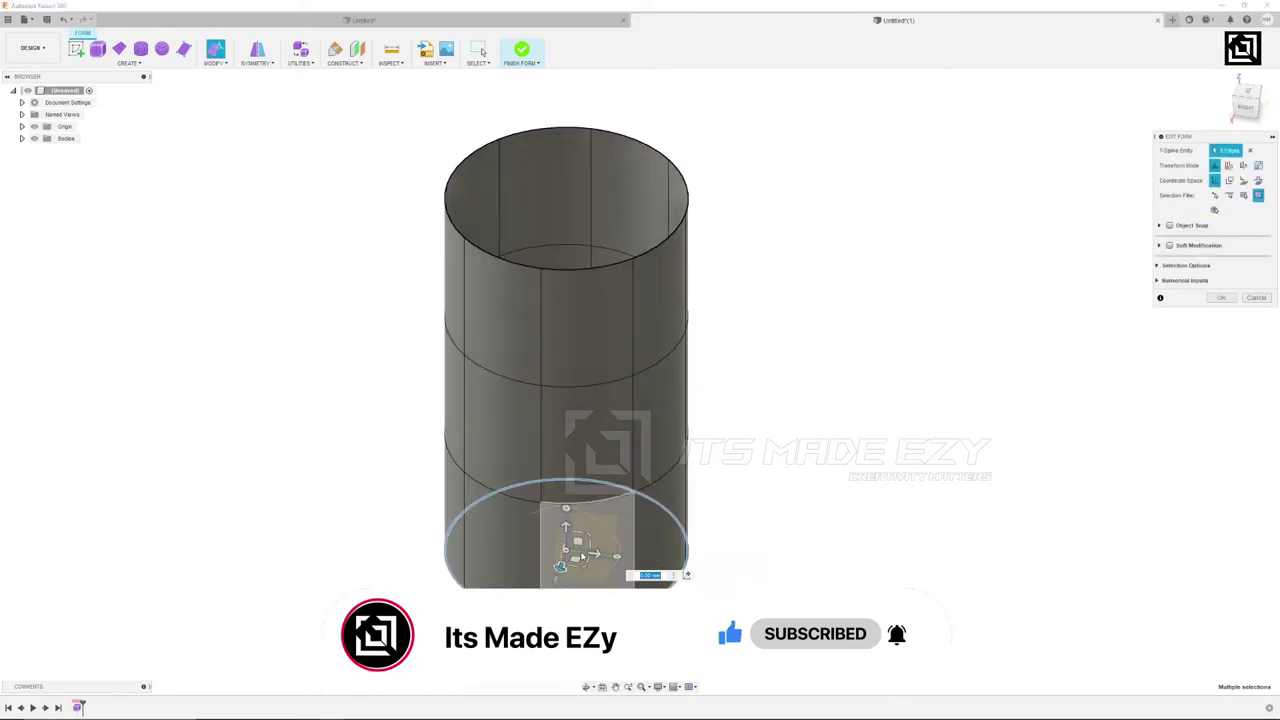
pyautogui.moveTo(587, 568); pyautogui.dragTo(576, 559)
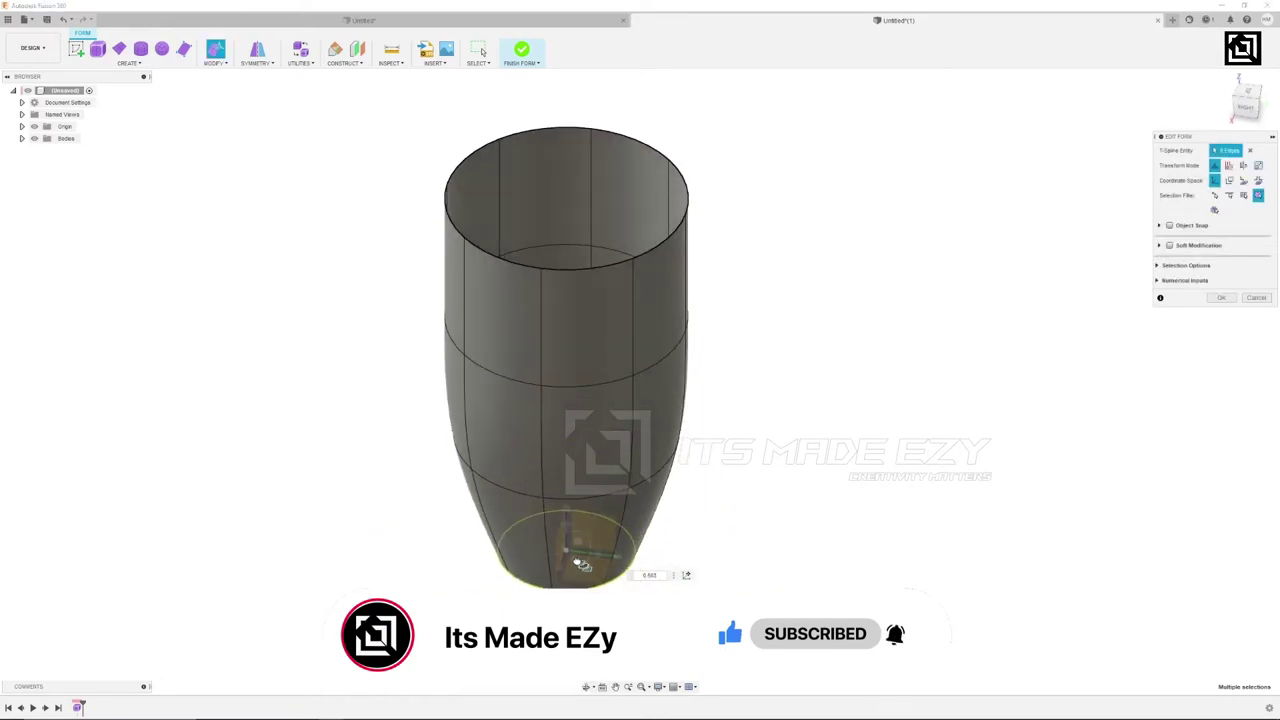
# Scale the middle loop out to bulge the body and the upper loop in for the neck.
pyautogui.keyDown('shift'); pyautogui.moveTo(576, 558); pyautogui.dragTo(576, 475, button='middle'); pyautogui.keyUp('shift')
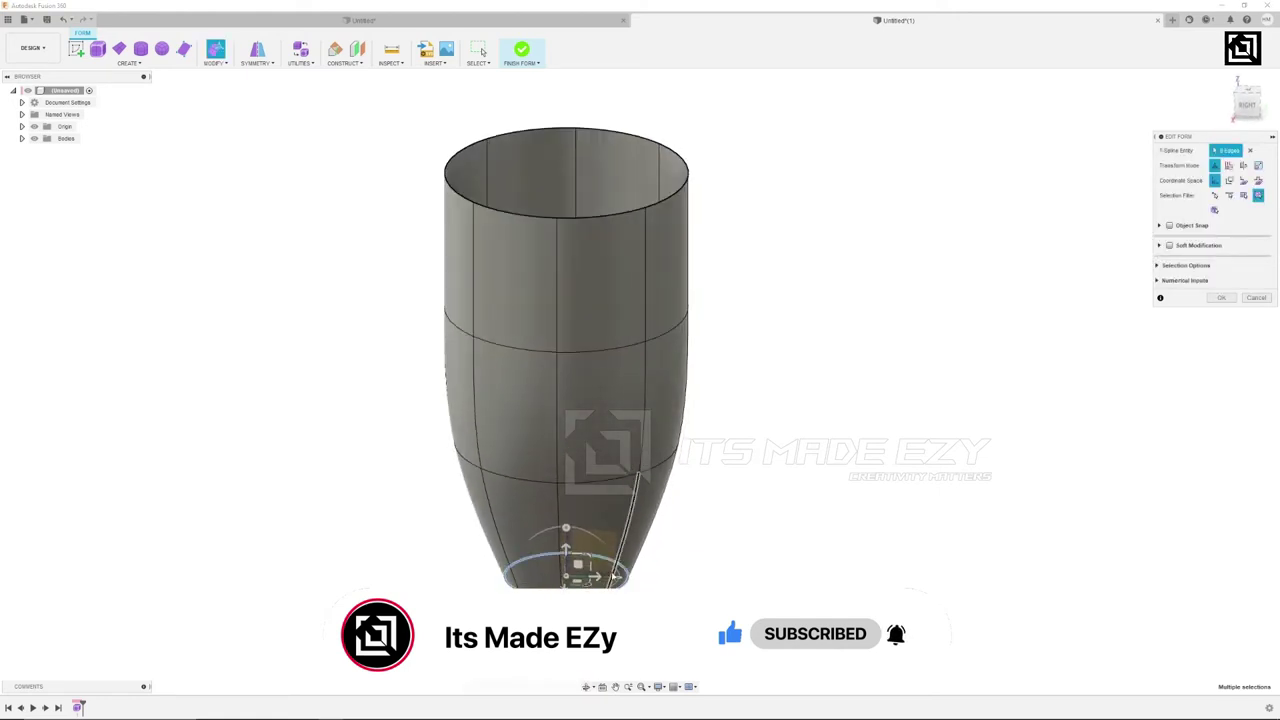
pyautogui.doubleClick(650, 468)
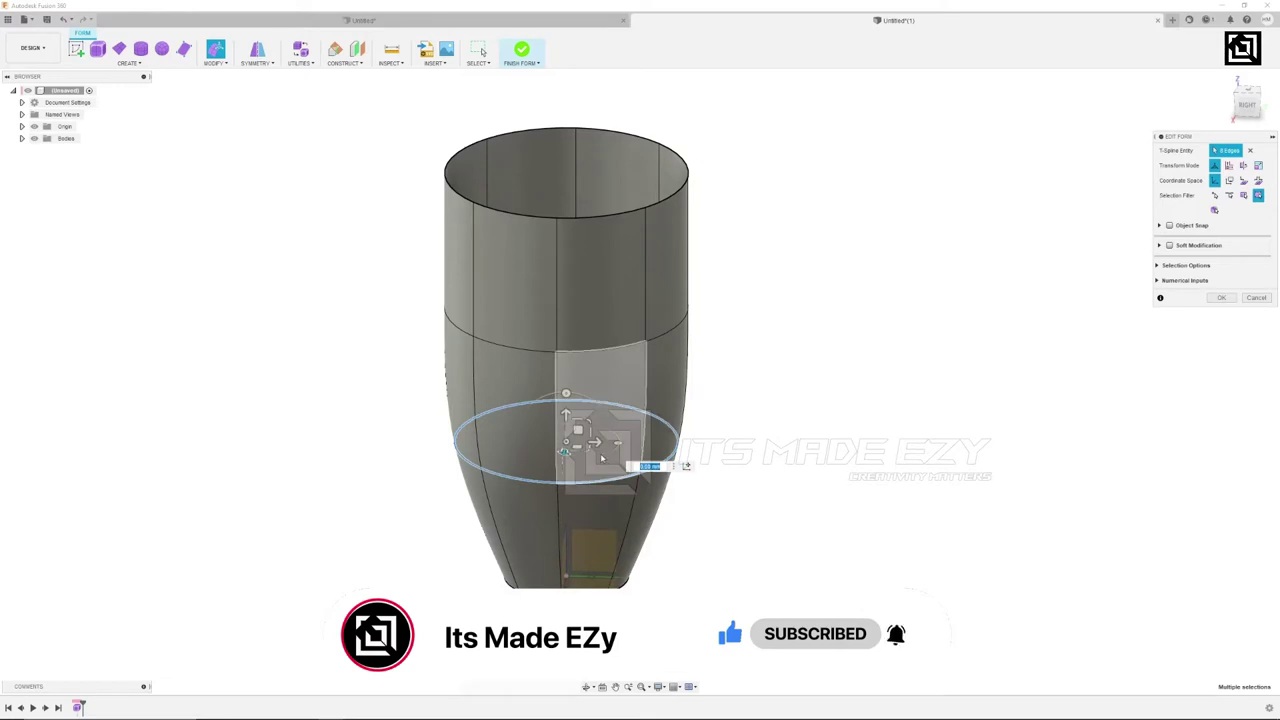
pyautogui.moveTo(578, 436); pyautogui.dragTo(600, 469)
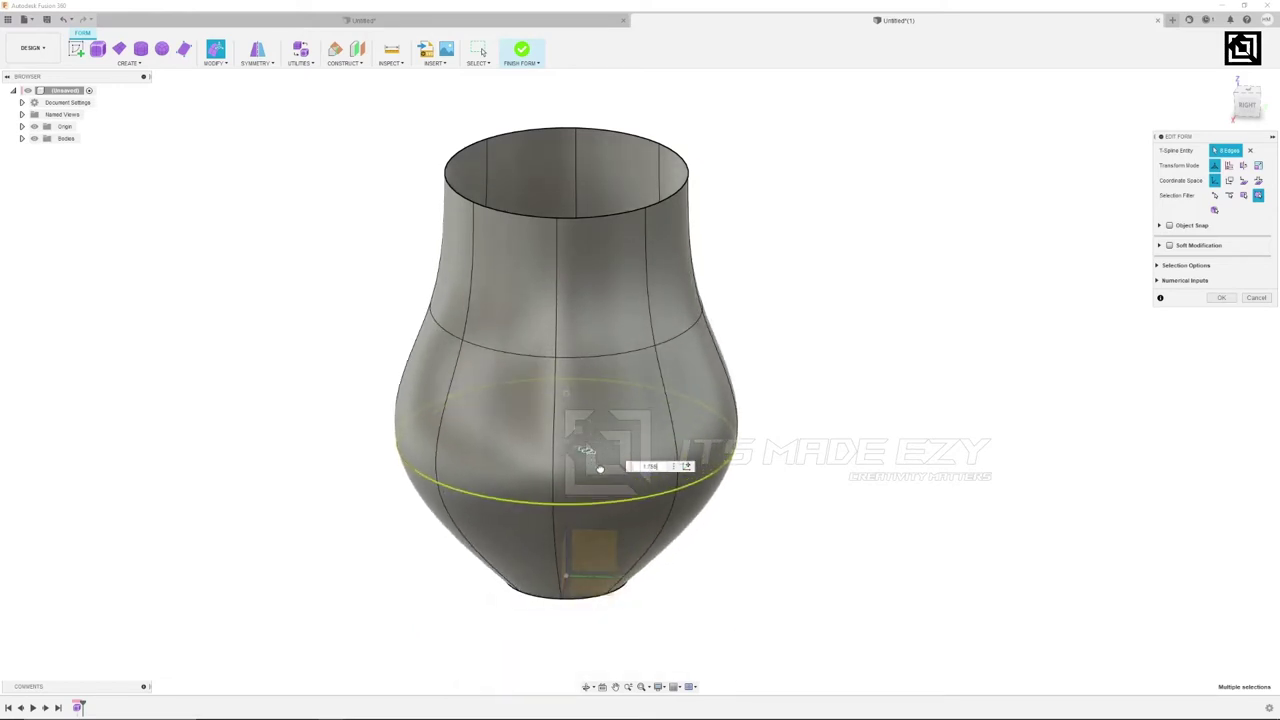
pyautogui.doubleClick(632, 352)
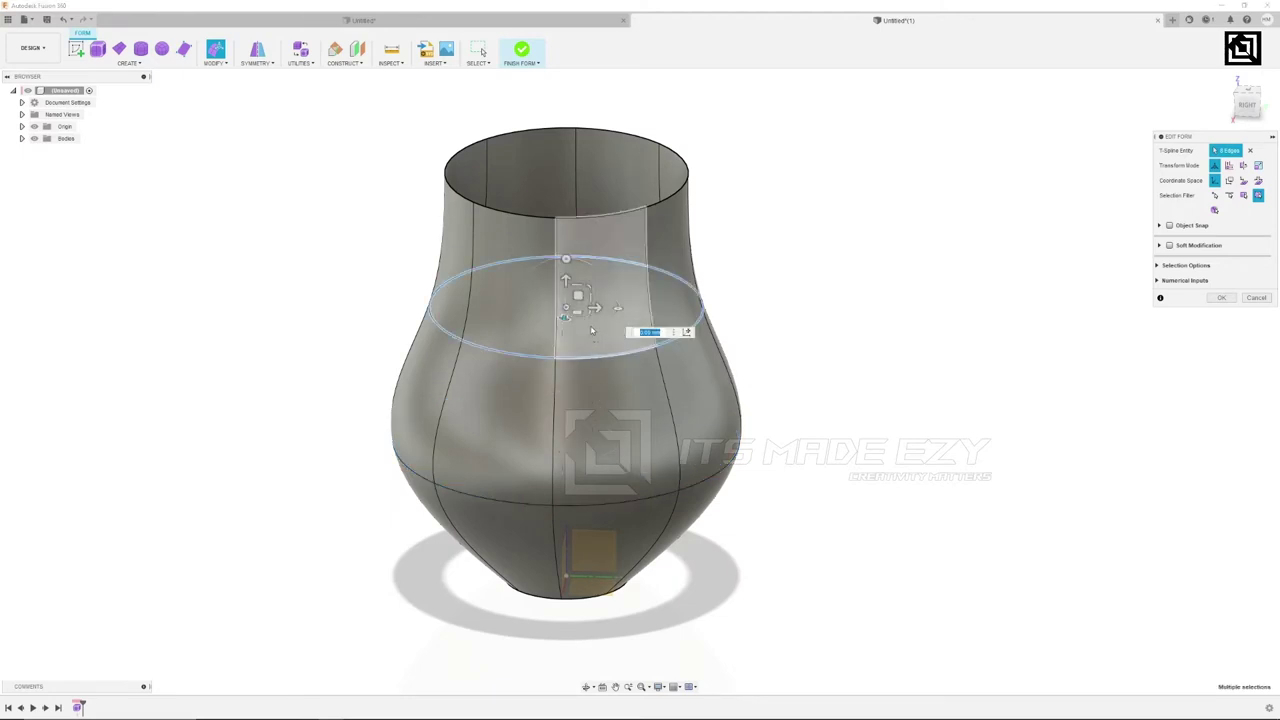
pyautogui.moveTo(580, 320); pyautogui.dragTo(574, 298)
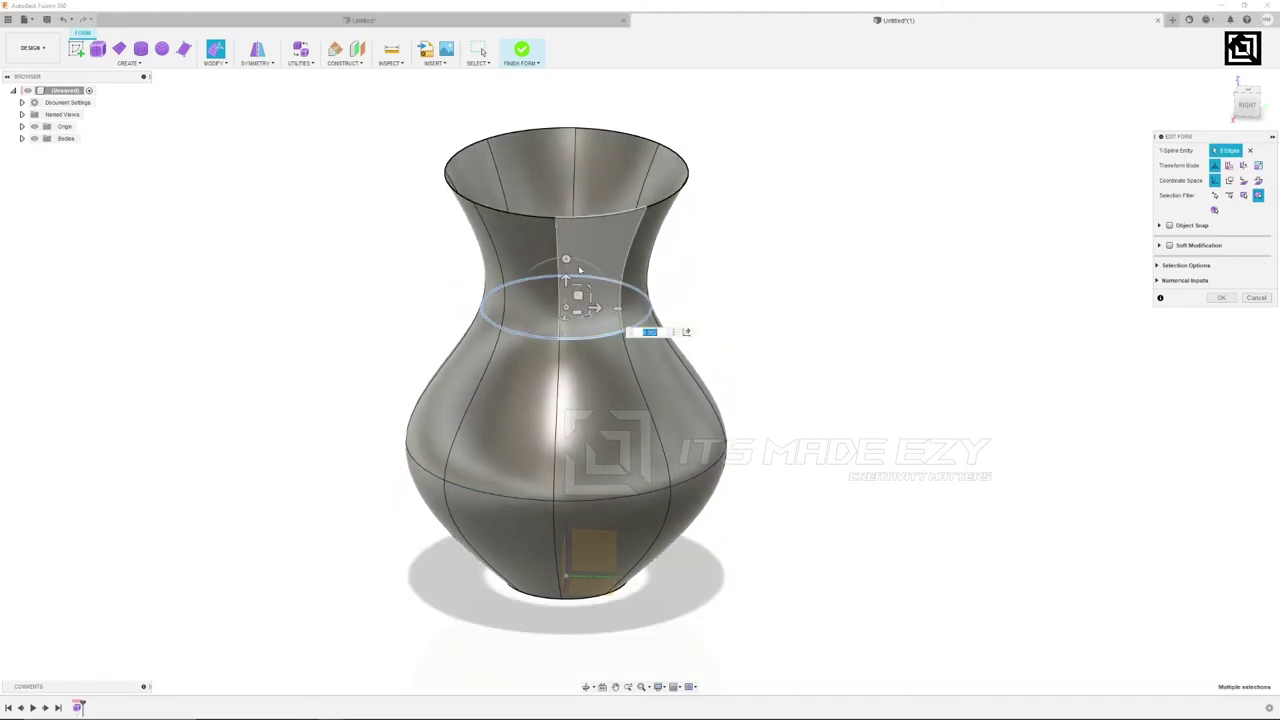
pyautogui.doubleClick(628, 212)
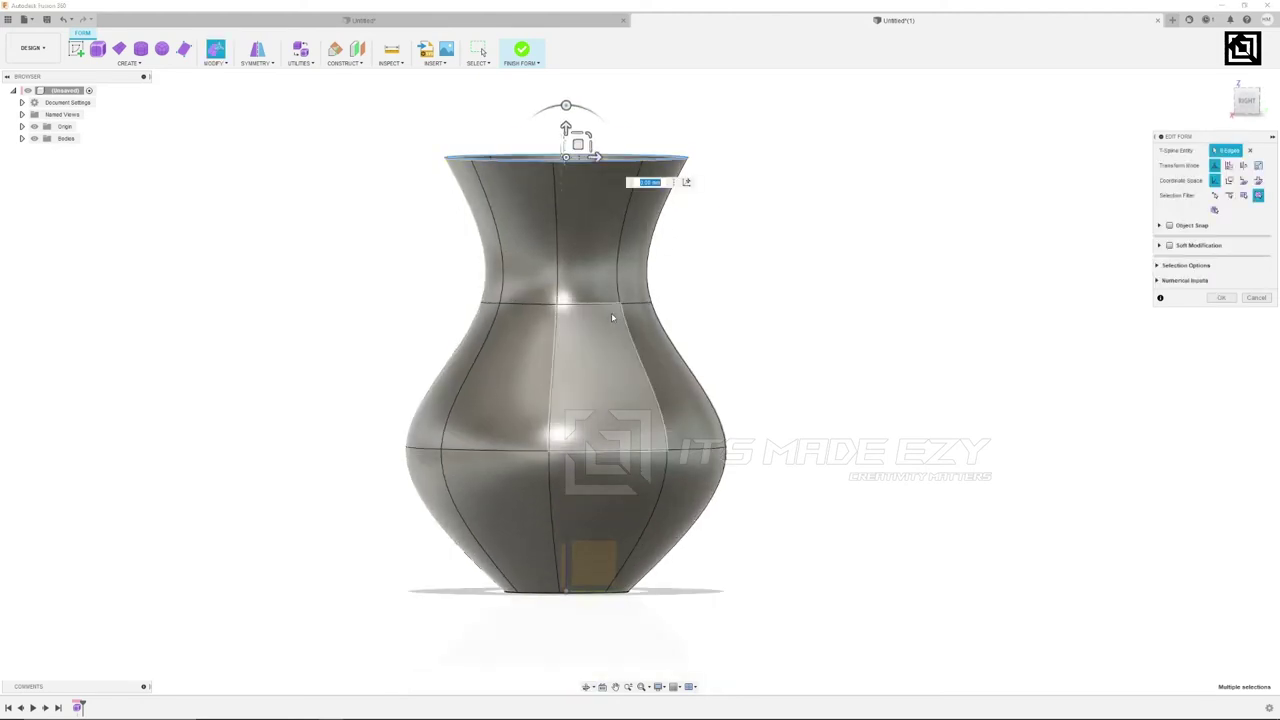
# Raise the top rim 20 mm in front view and scale it much wider to flare it.
pyautogui.click(1247, 101)
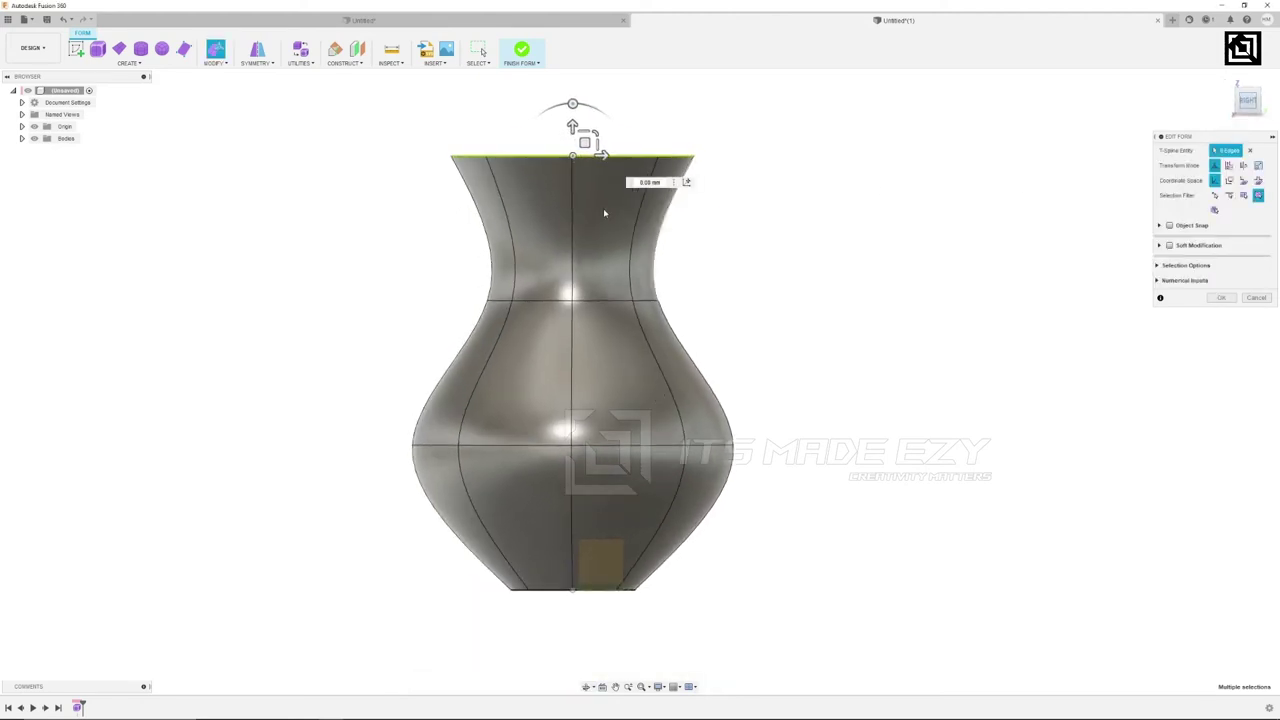
pyautogui.moveTo(571, 125); pyautogui.dragTo(573, 78)
pyautogui.scroll(-3, 573, 266)
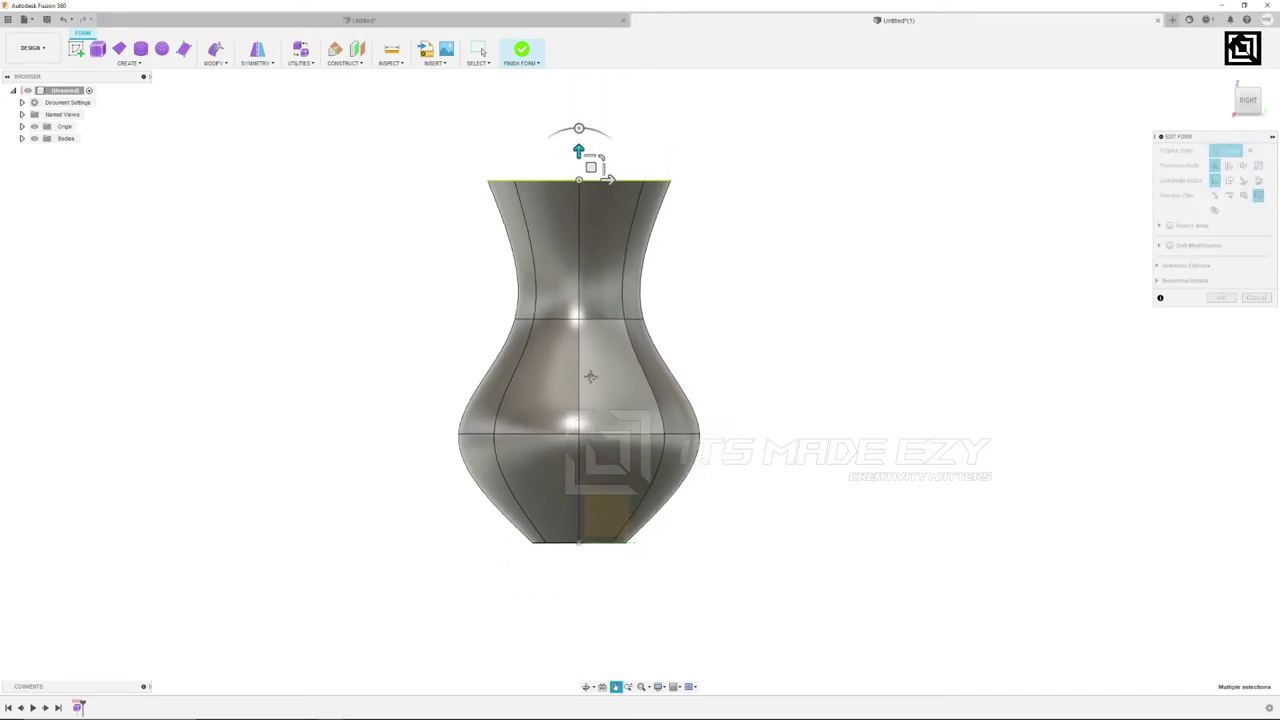
pyautogui.moveTo(579, 224)
pyautogui.mouseDown()
pyautogui.moveTo(579, 194)
pyautogui.moveTo(581, 208)
pyautogui.mouseUp()
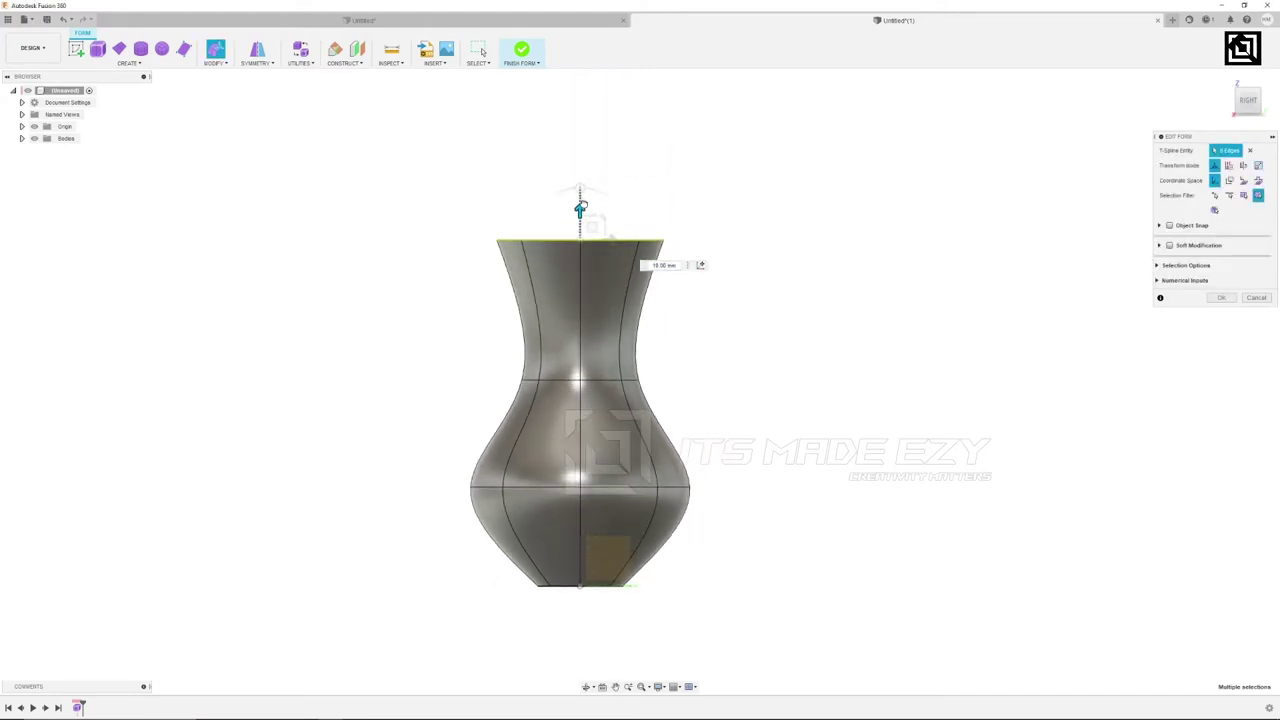
pyautogui.keyDown('shift'); pyautogui.moveTo(581, 208); pyautogui.dragTo(558, 405, button='middle'); pyautogui.keyUp('shift')
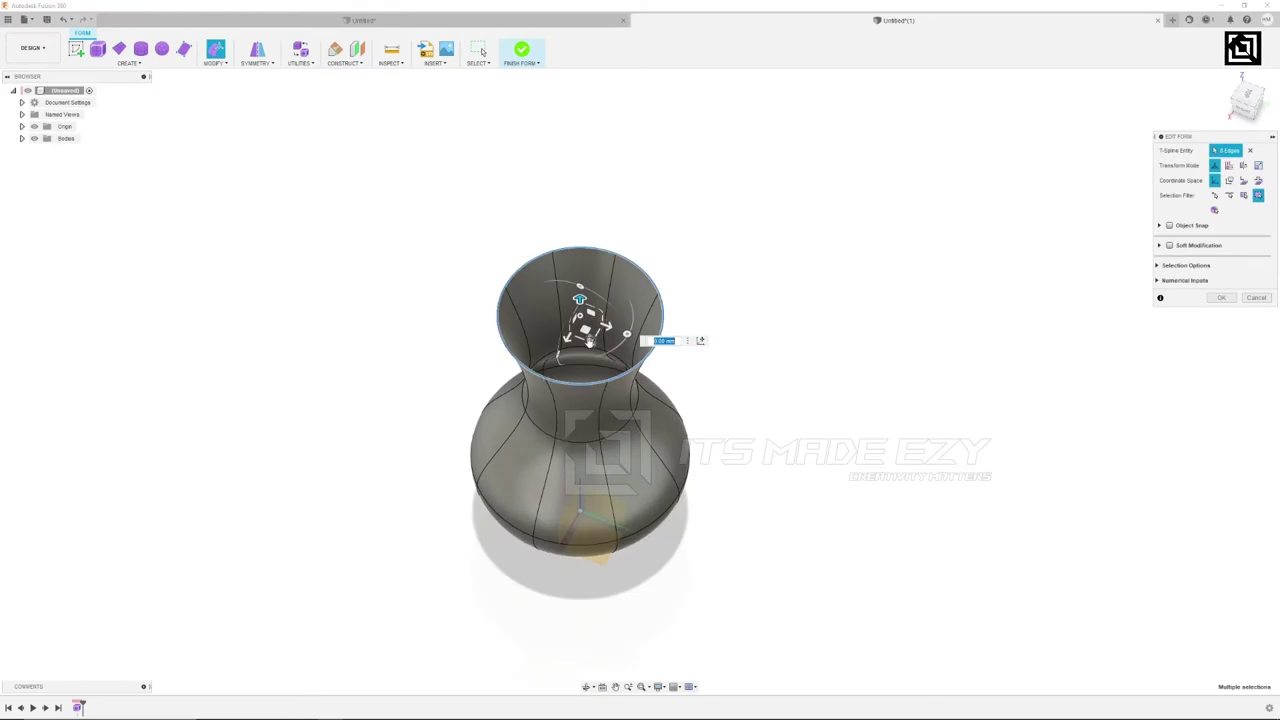
pyautogui.moveTo(588, 341); pyautogui.dragTo(596, 336)
pyautogui.moveTo(588, 338)
pyautogui.keyDown('shift'); pyautogui.mouseDown(button='middle')
pyautogui.moveTo(559, 423)
pyautogui.moveTo(592, 413)
pyautogui.mouseUp(button='middle'); pyautogui.keyUp('shift')
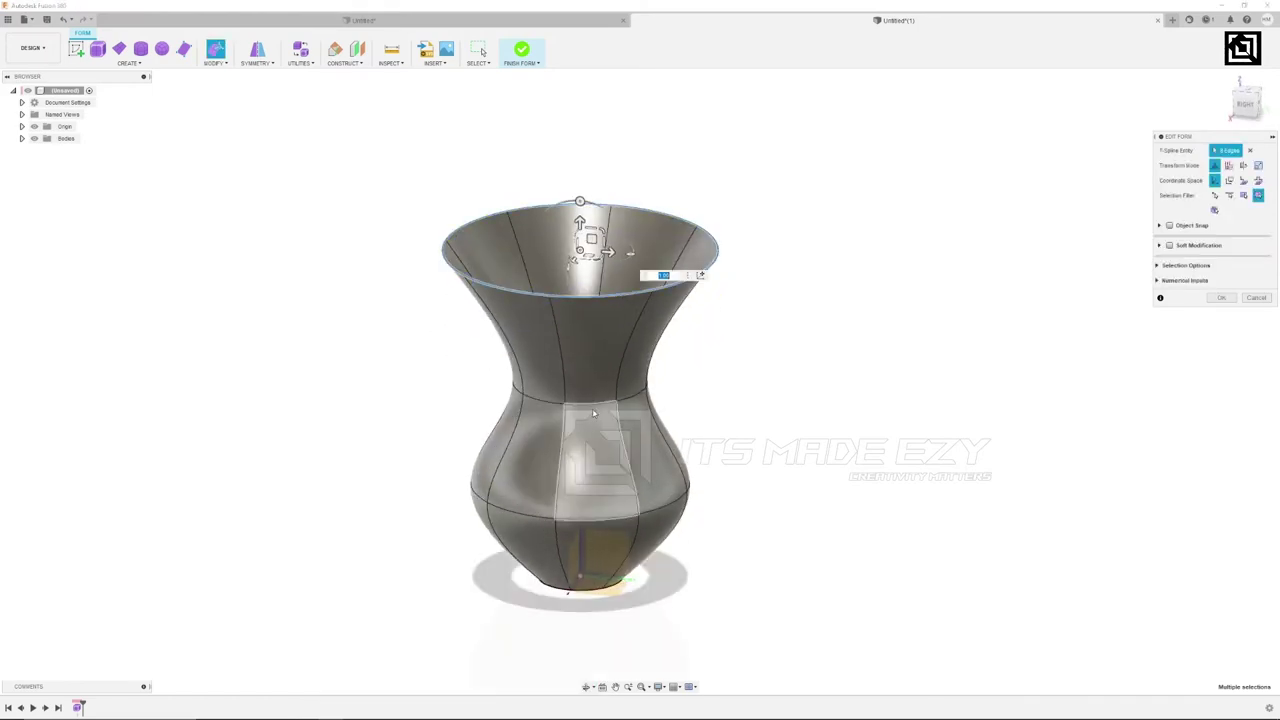
# Reselect the whole top rim loop, commit the flared rim edit, and inspect the opening.
pyautogui.doubleClick(595, 405)
pyautogui.moveTo(609, 405)
pyautogui.keyDown('shift'); pyautogui.mouseDown(button='middle')
pyautogui.moveTo(595, 375)
pyautogui.moveTo(585, 385)
pyautogui.moveTo(640, 350)
pyautogui.moveTo(640, 300)
pyautogui.moveTo(616, 369)
pyautogui.moveTo(616, 310)
pyautogui.mouseUp(button='middle'); pyautogui.keyUp('shift')
pyautogui.click(645, 348)
pyautogui.doubleClick(690, 285)
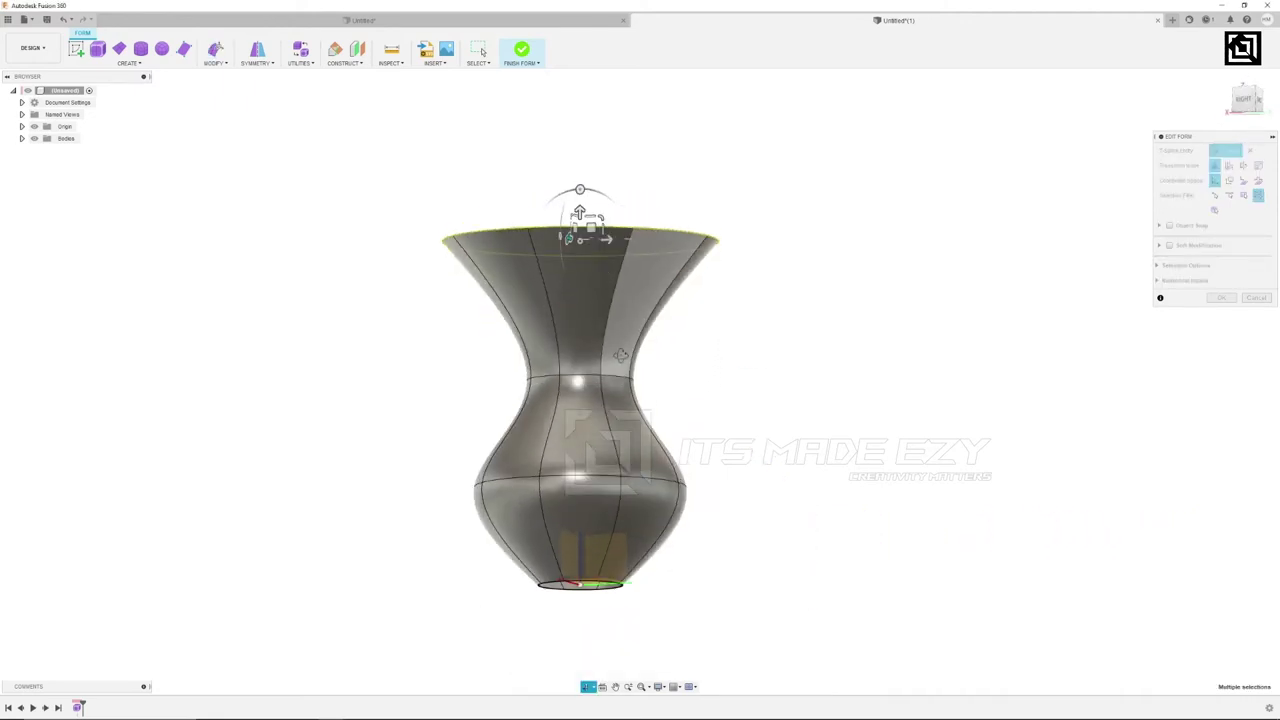
pyautogui.keyDown('shift'); pyautogui.moveTo(616, 310); pyautogui.dragTo(621, 305, button='middle'); pyautogui.keyUp('shift')
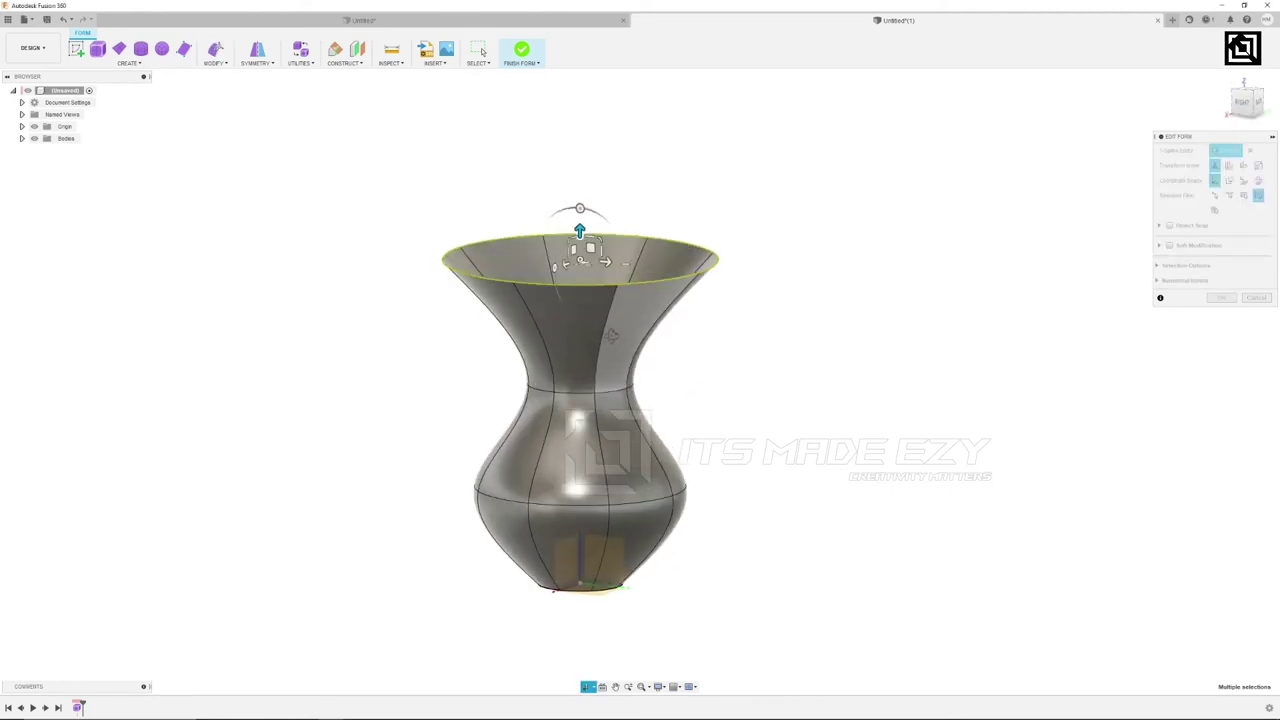
pyautogui.click(1221, 299)
pyautogui.keyDown('shift'); pyautogui.moveTo(806, 337); pyautogui.dragTo(809, 369, button='middle'); pyautogui.keyUp('shift')
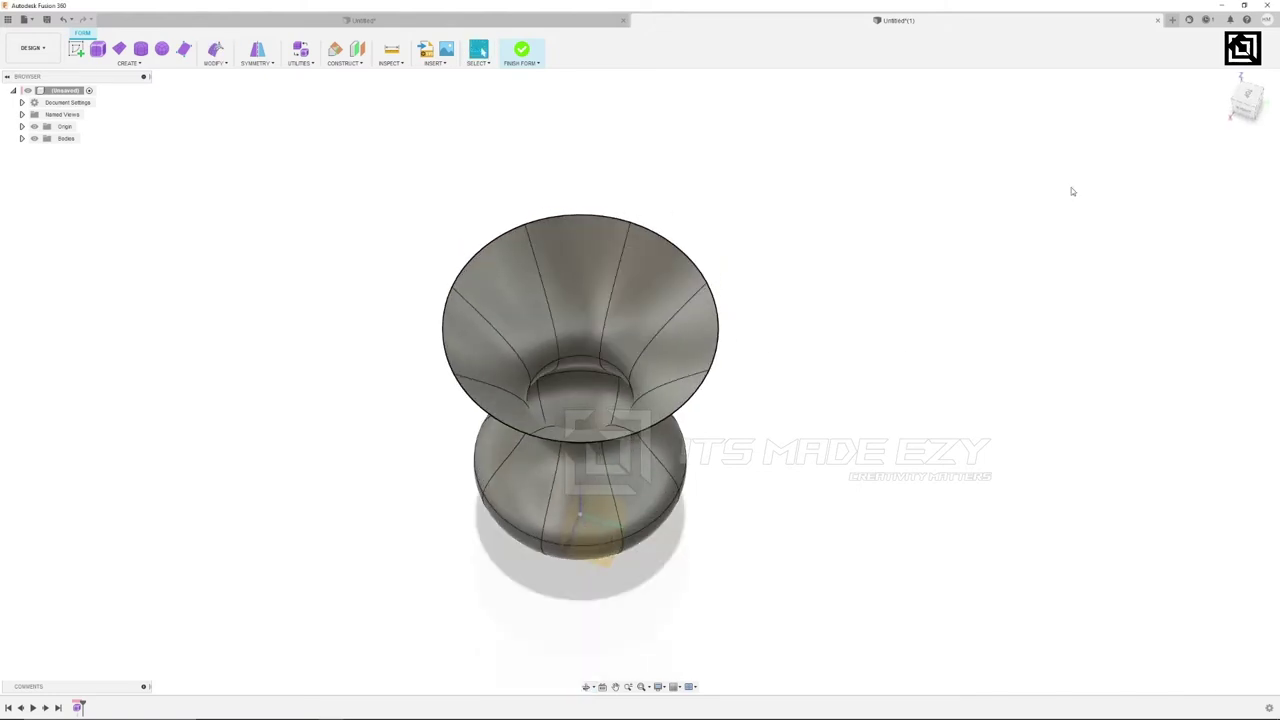
# In Top view, pull the rim's top, bottom, right and left points outward about 30 mm.
pyautogui.click(1248, 94)
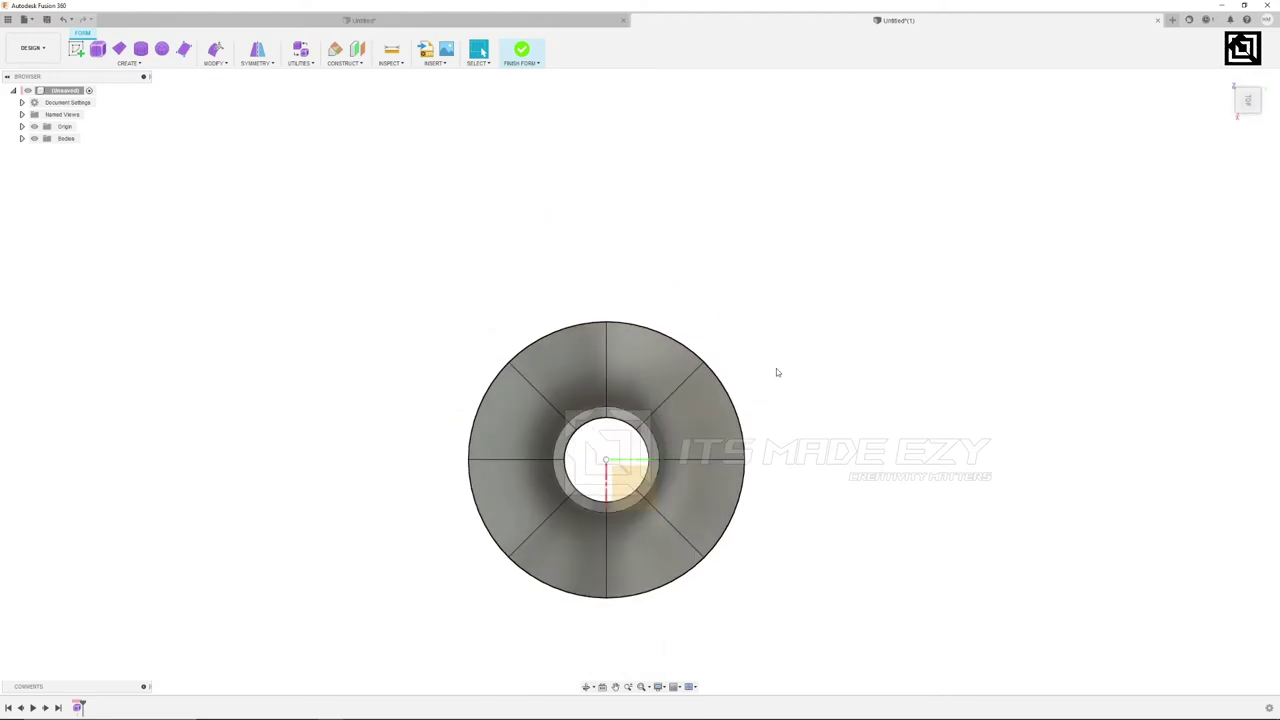
pyautogui.click(214, 52)
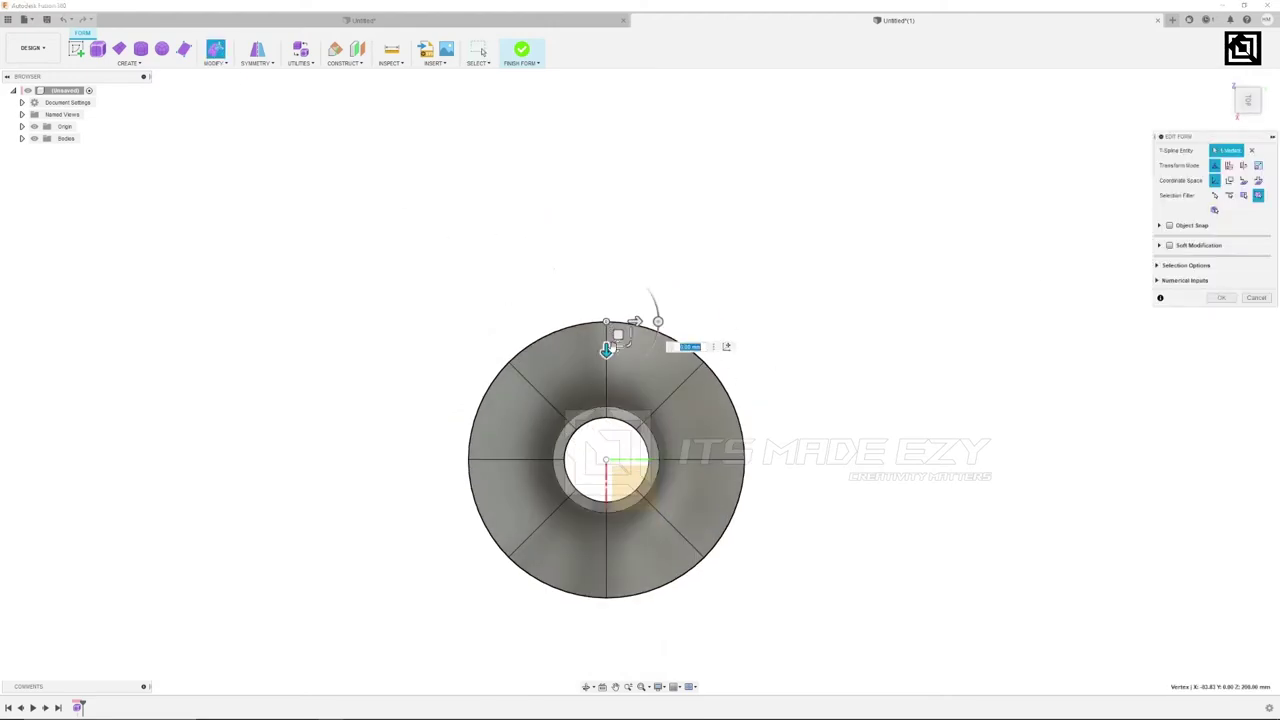
pyautogui.moveTo(606, 349); pyautogui.dragTo(606, 268)
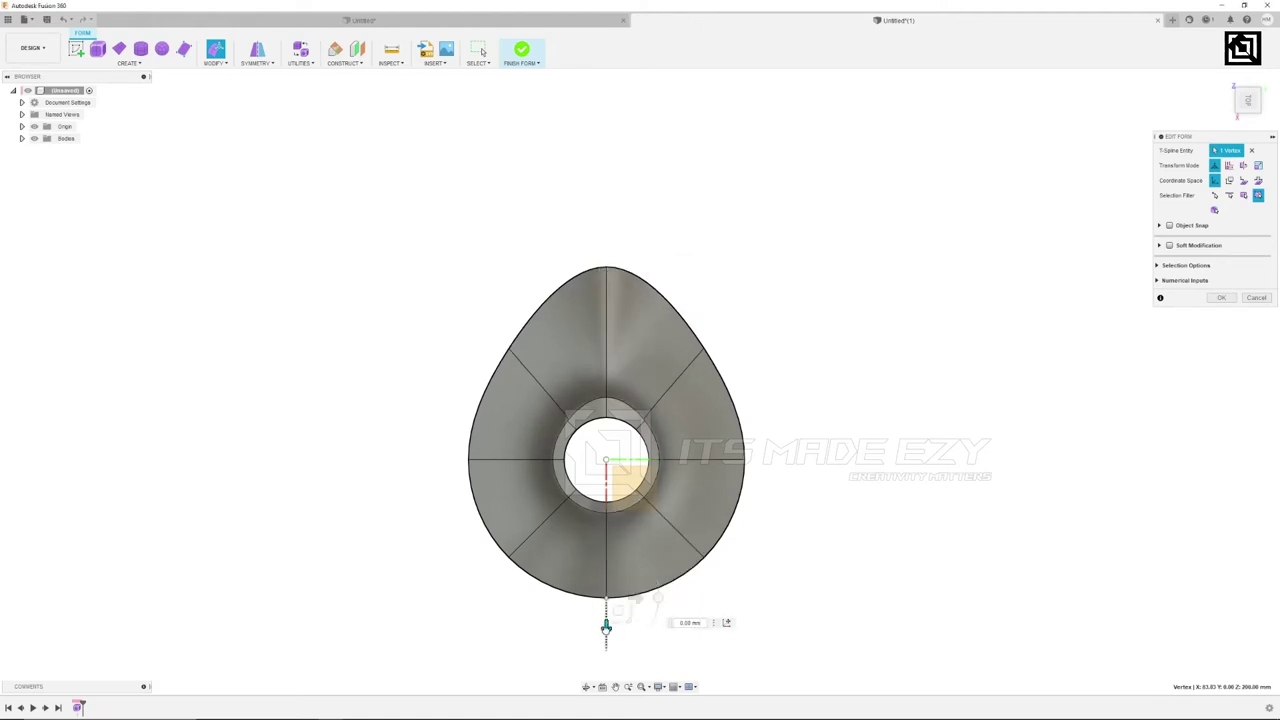
pyautogui.moveTo(606, 627); pyautogui.dragTo(605, 690)
pyautogui.moveTo(710, 627); pyautogui.dragTo(692, 486, button='middle')
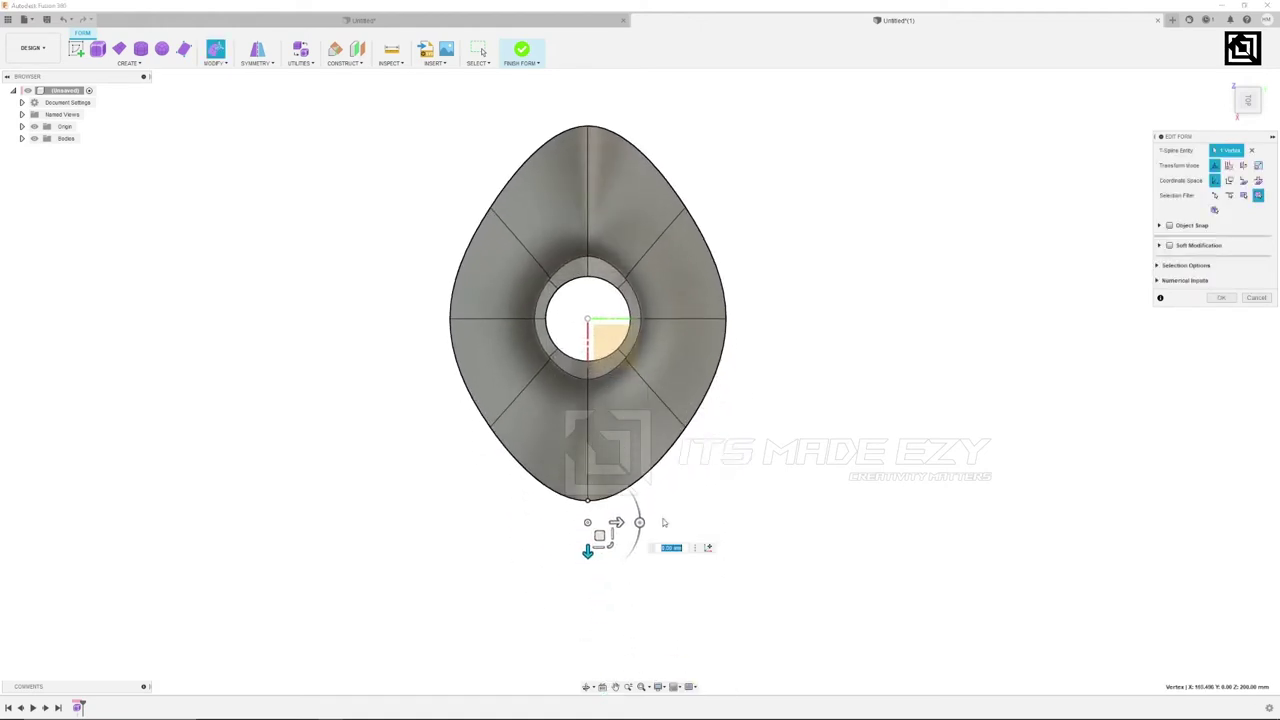
pyautogui.moveTo(587, 553); pyautogui.dragTo(587, 569)
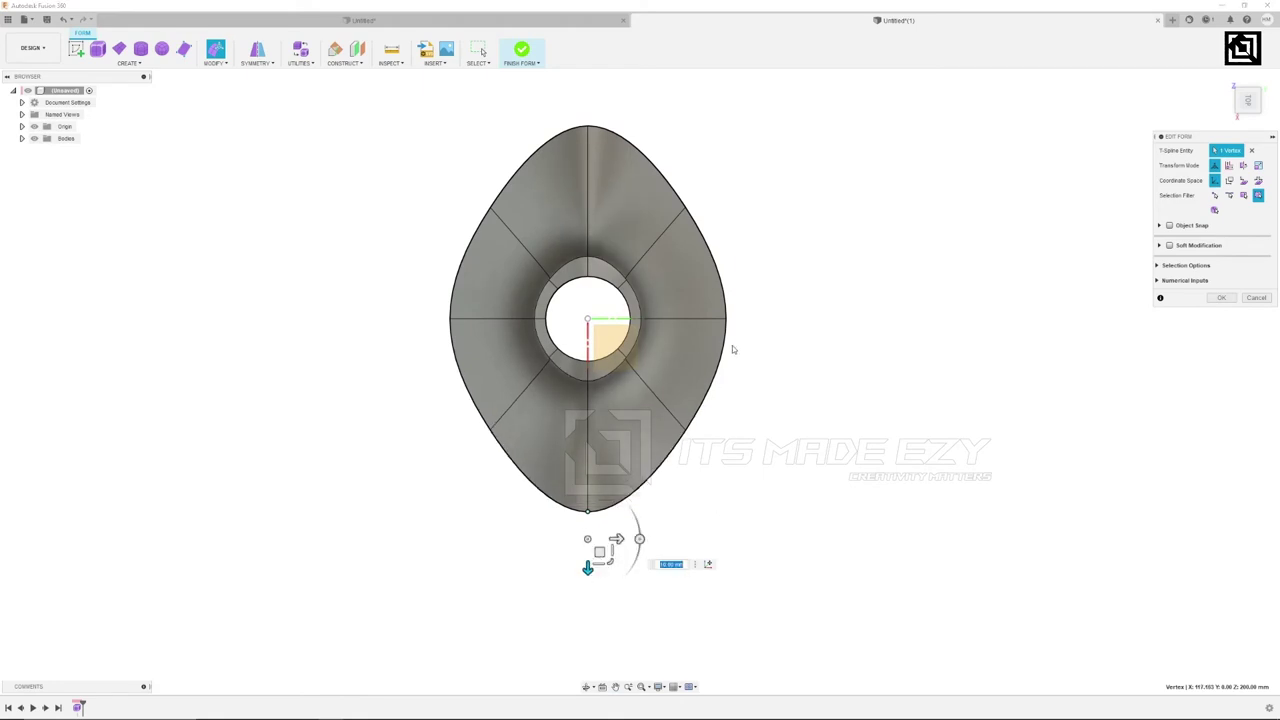
pyautogui.moveTo(752, 318); pyautogui.dragTo(836, 318)
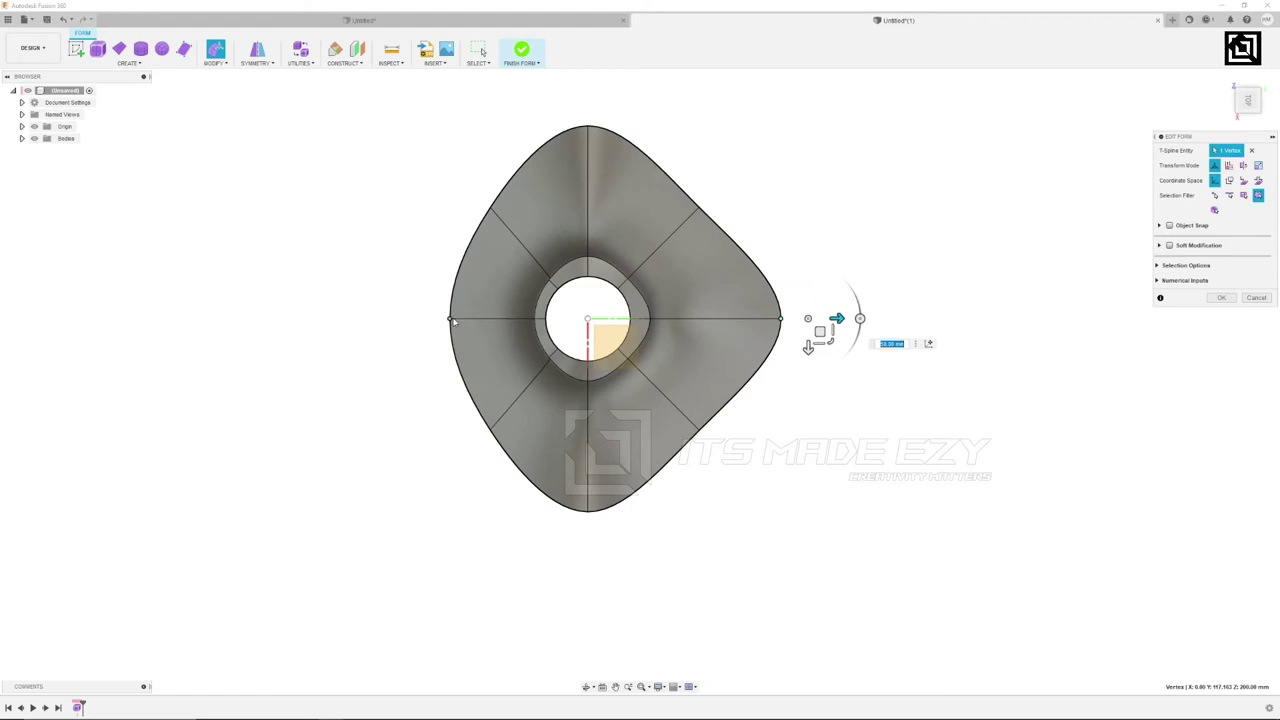
pyautogui.moveTo(449, 345); pyautogui.dragTo(367, 345)
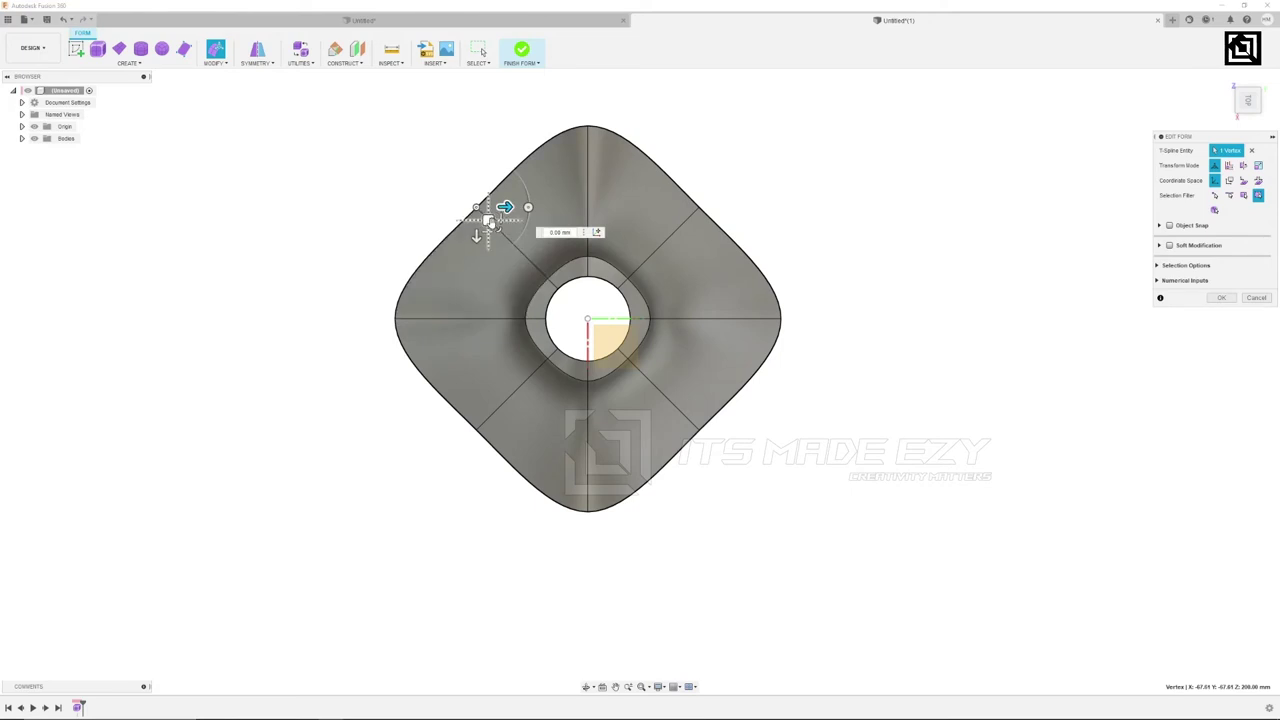
# Pull the upper-left and upper-right diagonal rim points inward toward the centre.
pyautogui.moveTo(500, 232); pyautogui.dragTo(528, 262)
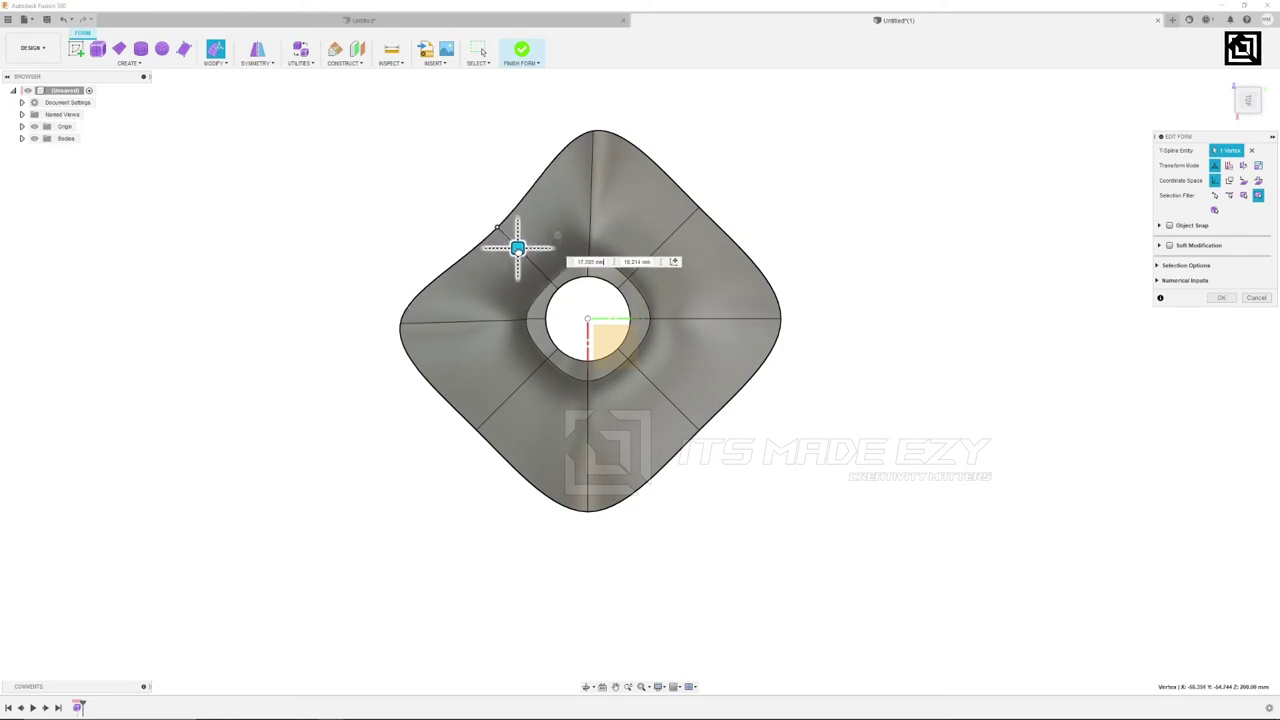
pyautogui.moveTo(524, 264); pyautogui.dragTo(531, 265)
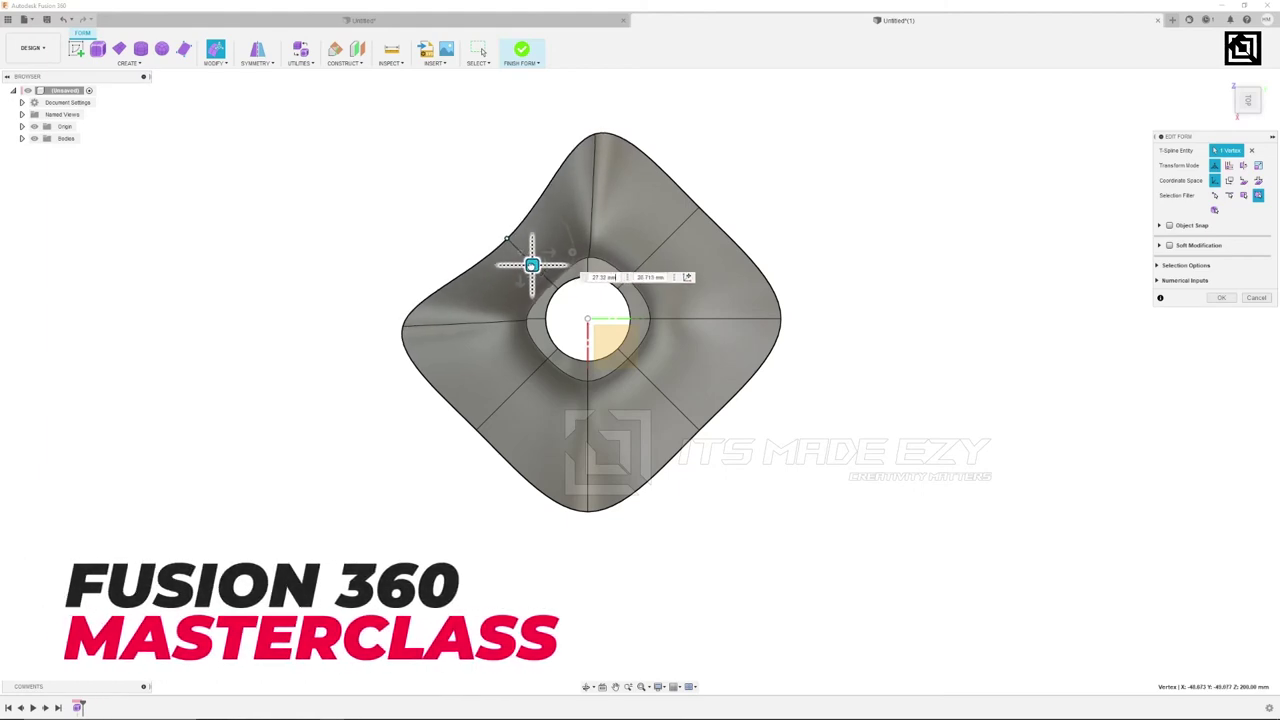
pyautogui.click(700, 210)
pyautogui.moveTo(702, 228); pyautogui.dragTo(662, 274)
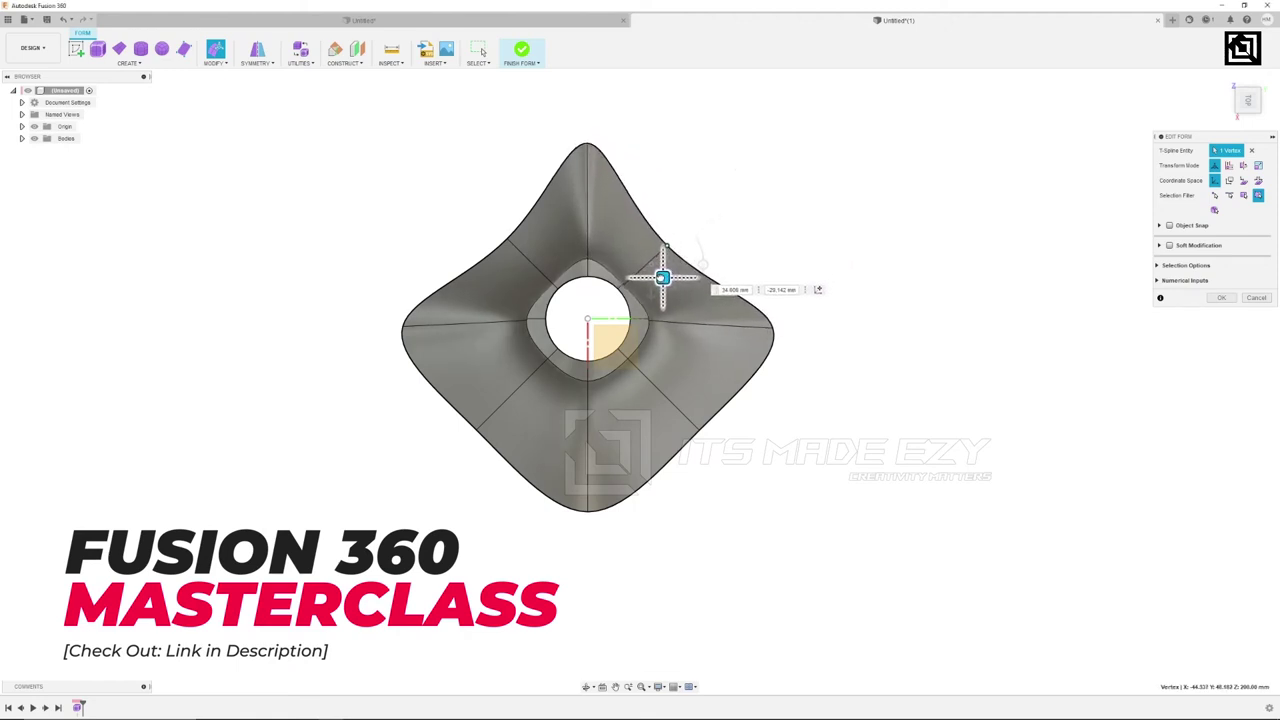
pyautogui.moveTo(662, 278); pyautogui.dragTo(659, 285)
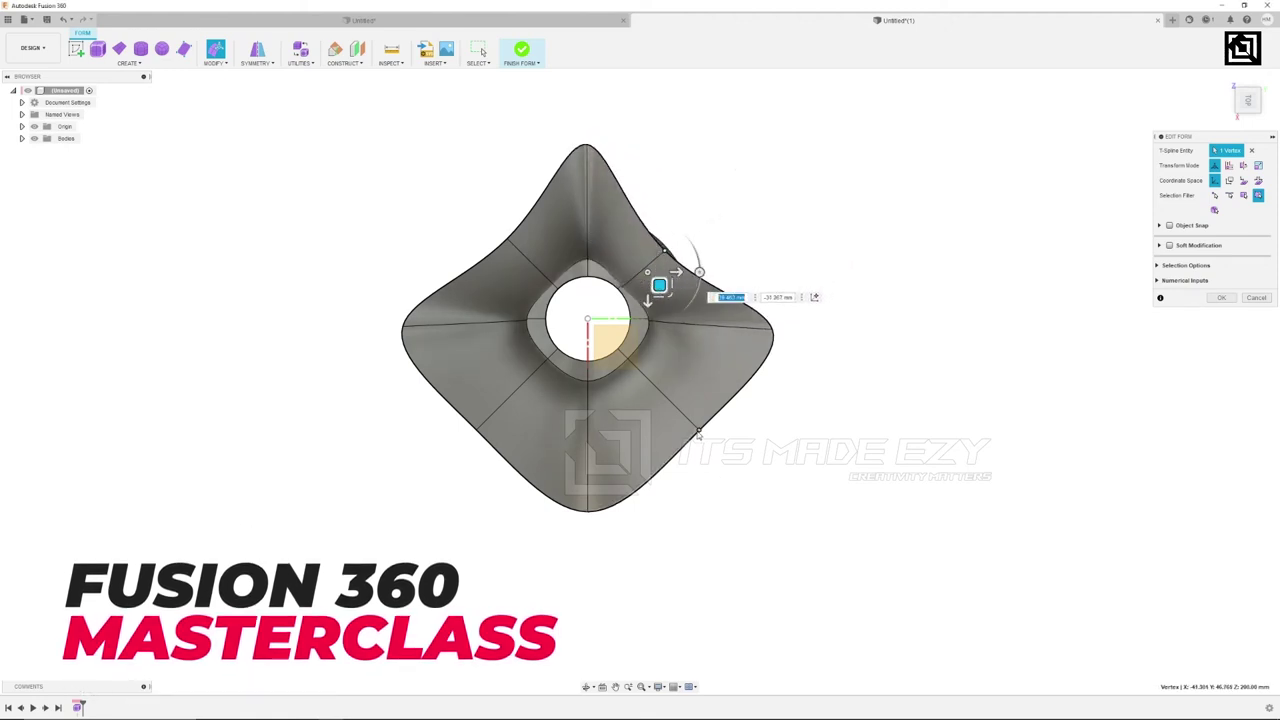
# Pull the lower-right and lower-left rim points inward, check the star shape, and commit.
pyautogui.click(698, 433)
pyautogui.moveTo(699, 434); pyautogui.dragTo(645, 377)
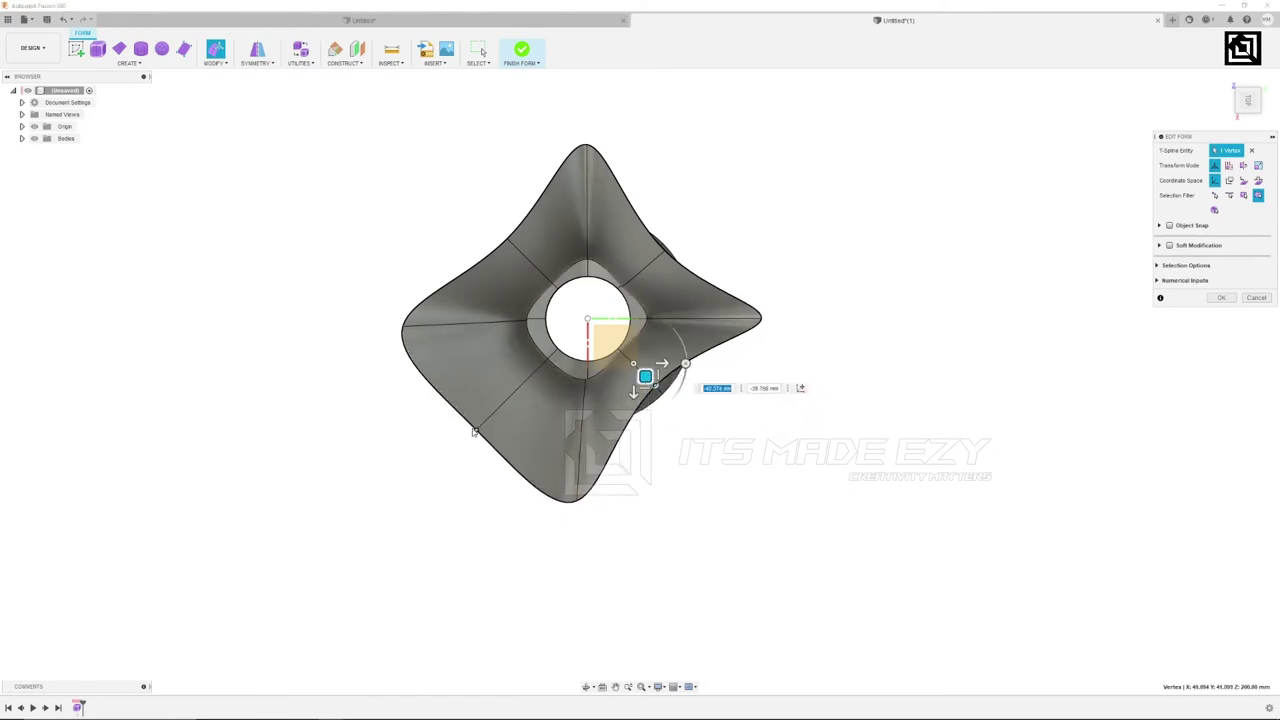
pyautogui.moveTo(487, 443); pyautogui.dragTo(546, 375)
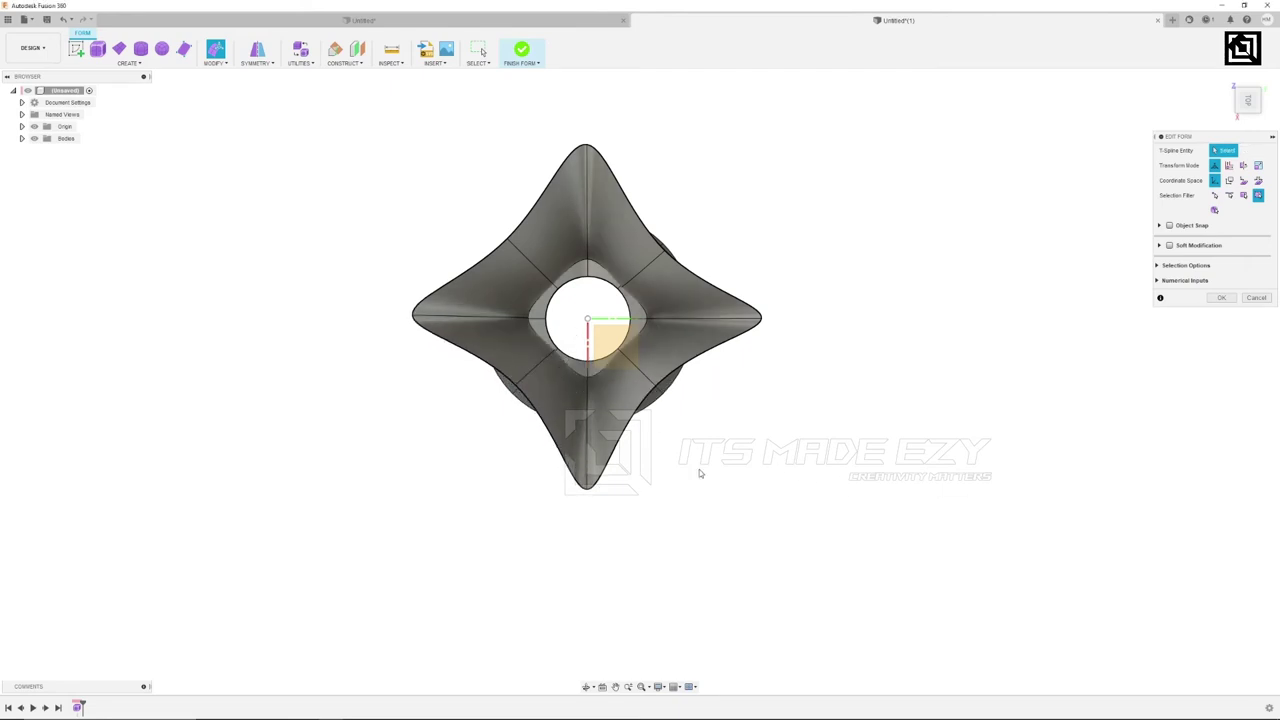
pyautogui.keyDown('shift'); pyautogui.moveTo(699, 473); pyautogui.dragTo(700, 330, button='middle'); pyautogui.keyUp('shift')
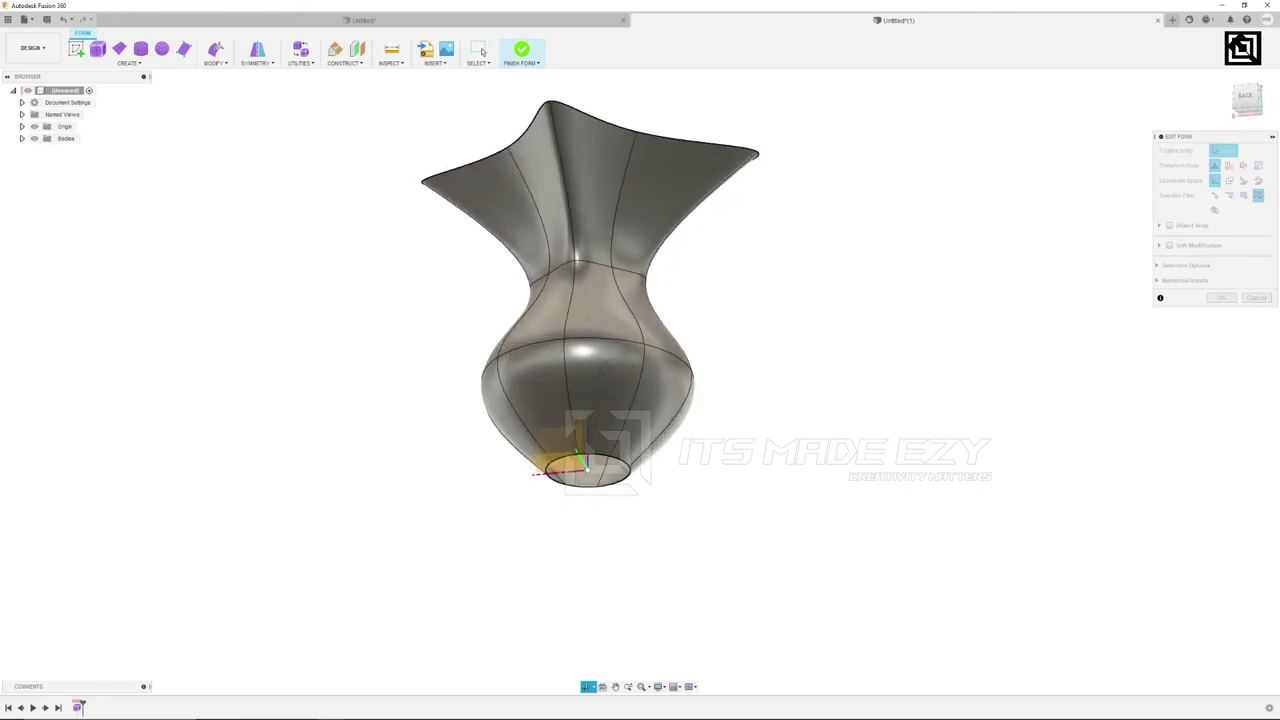
pyautogui.keyDown('shift'); pyautogui.moveTo(700, 330); pyautogui.dragTo(731, 463, button='middle'); pyautogui.keyUp('shift')
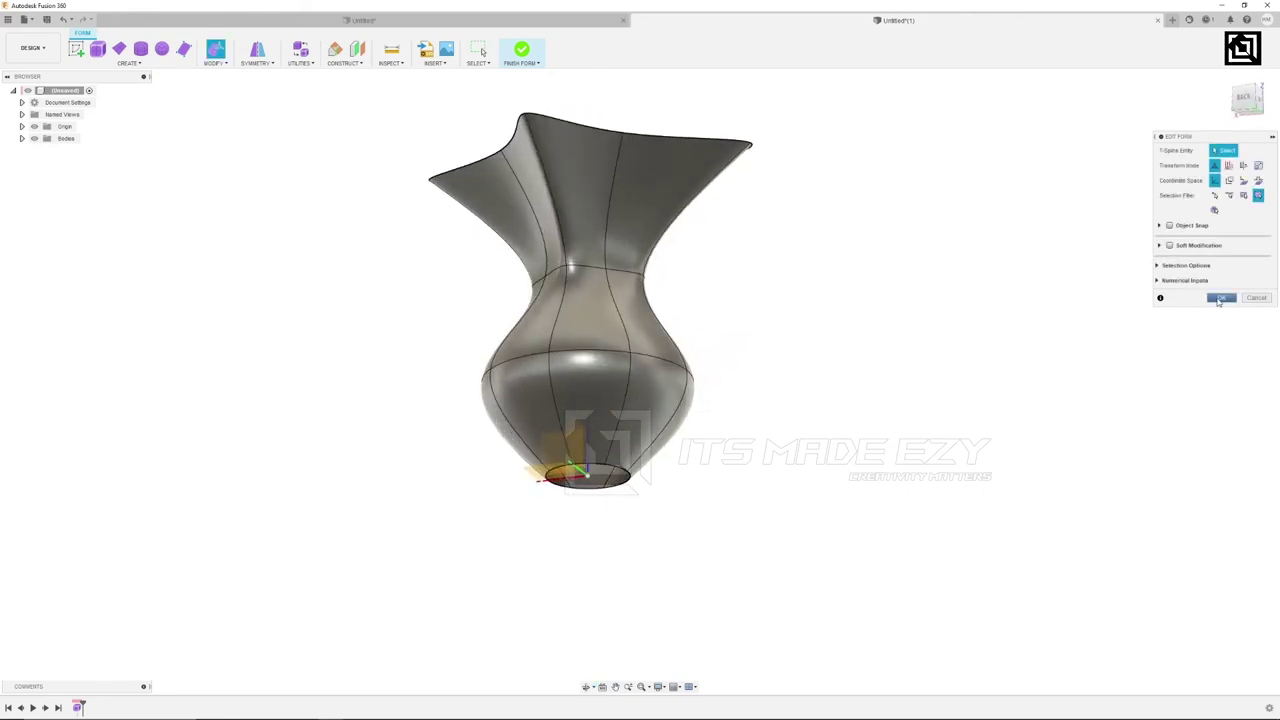
pyautogui.click(1219, 299)
pyautogui.scroll(3, 706, 508)
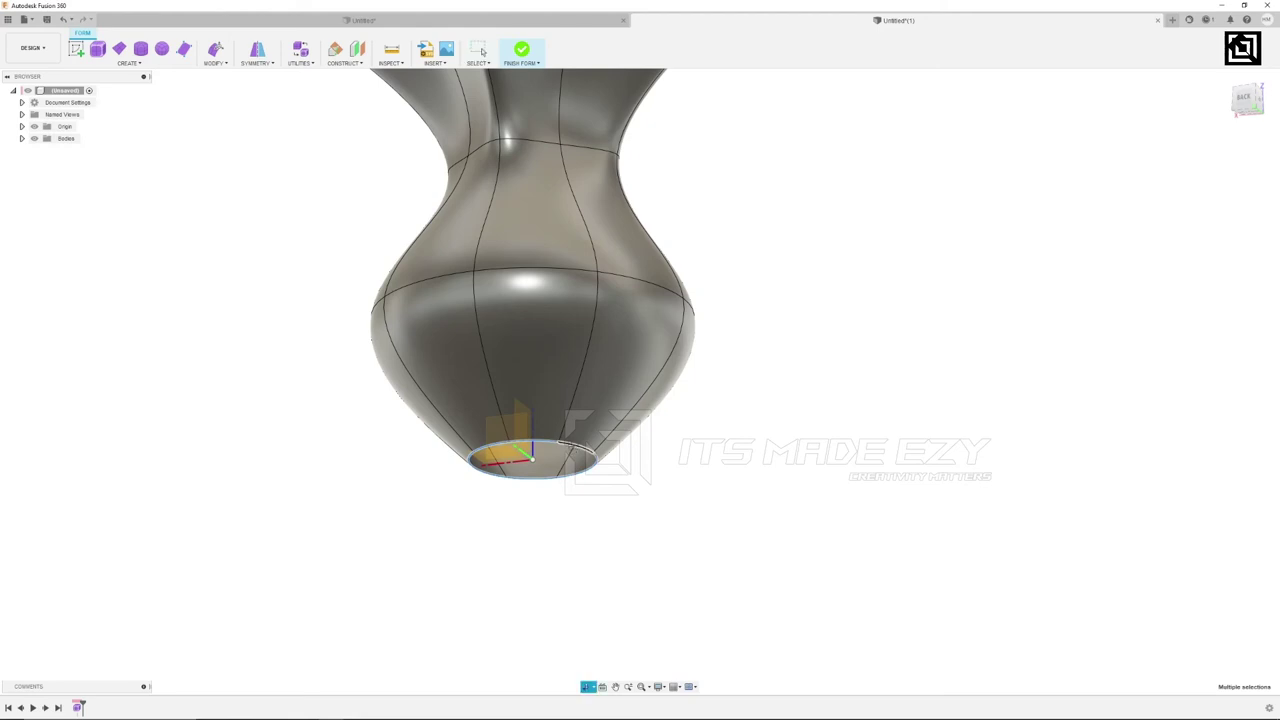
# Fill the vase's bottom hole with Maintain Crease Edges kept on for a flat cap.
pyautogui.rightClick(571, 445)
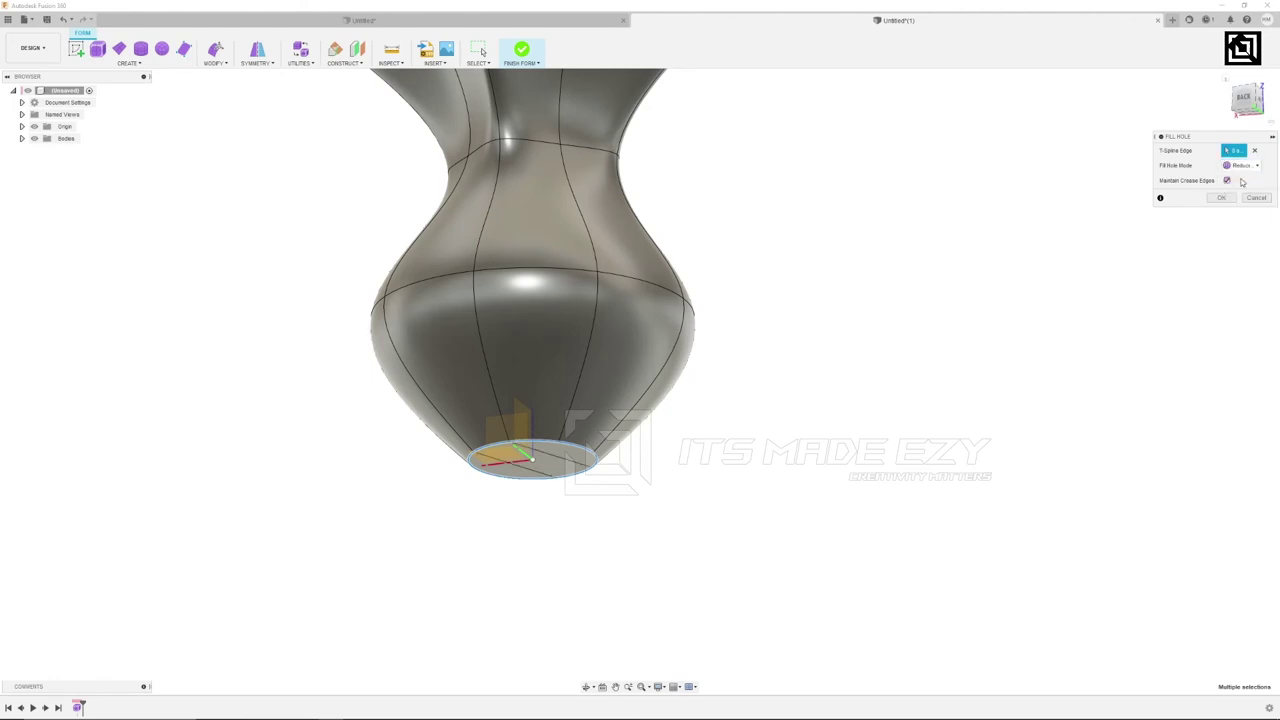
pyautogui.click(1227, 181)
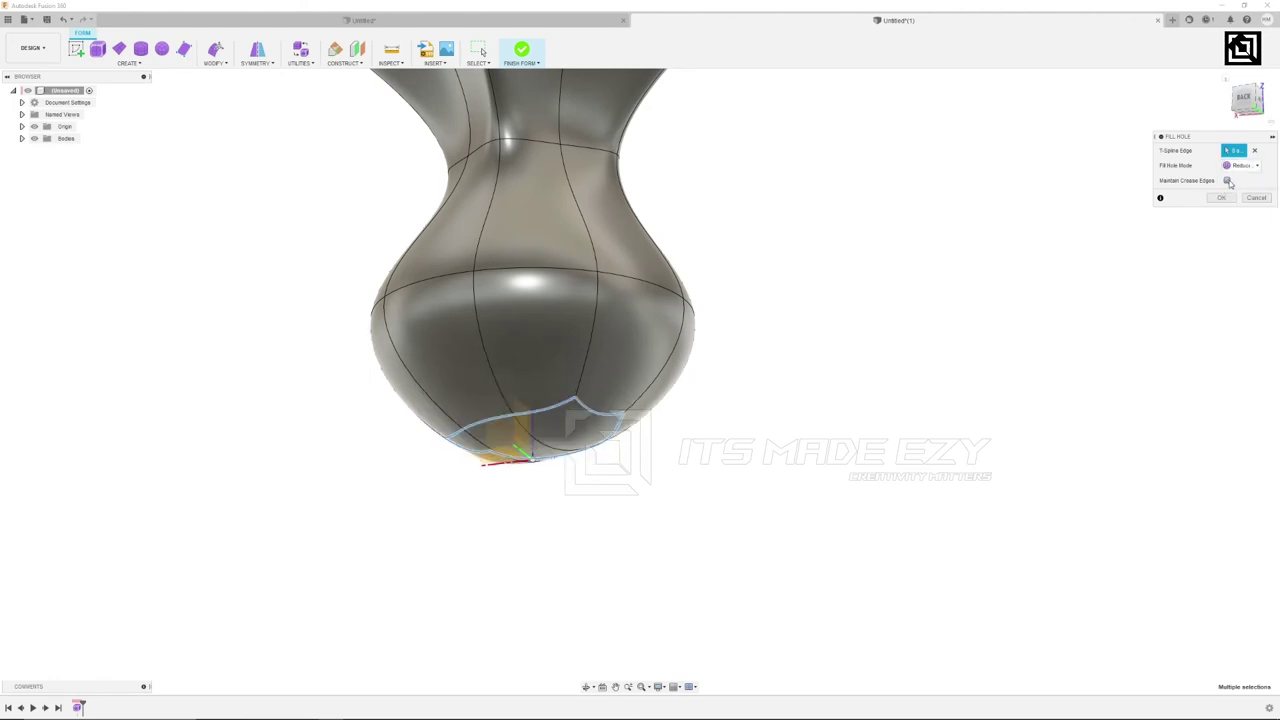
pyautogui.click(1228, 181)
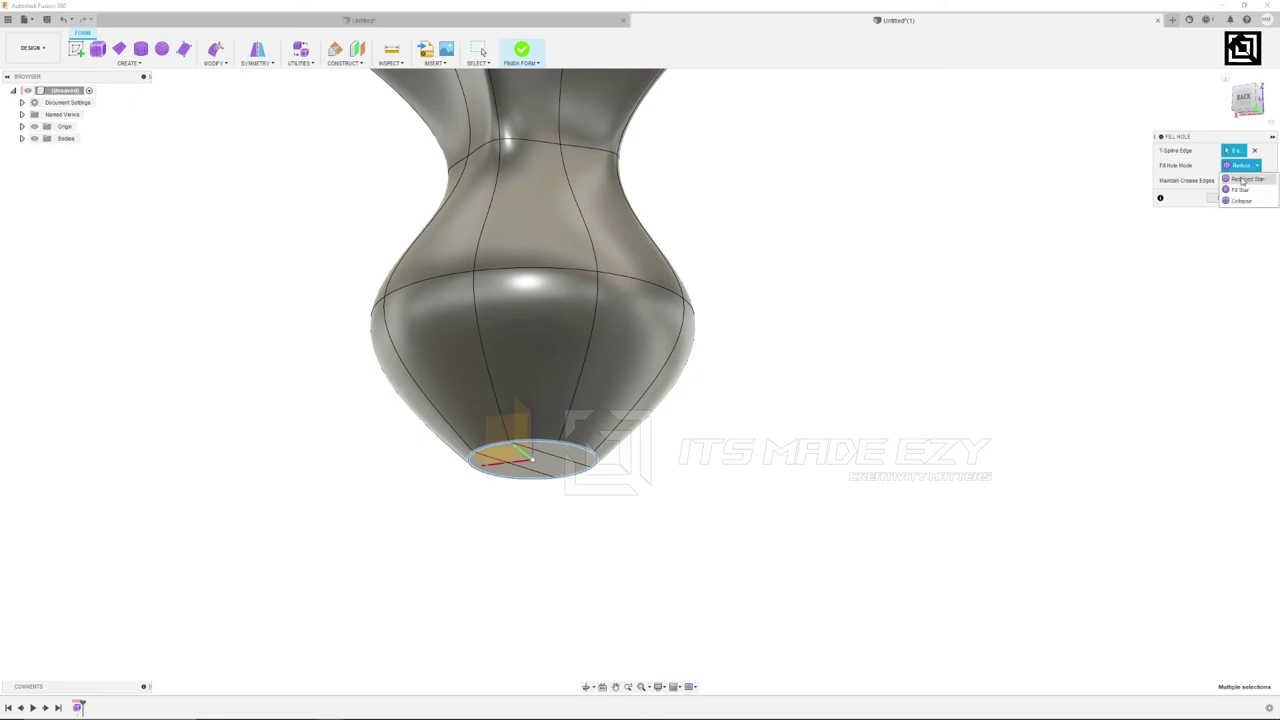
pyautogui.keyDown('shift'); pyautogui.moveTo(891, 370); pyautogui.dragTo(917, 374, button='middle'); pyautogui.keyUp('shift')
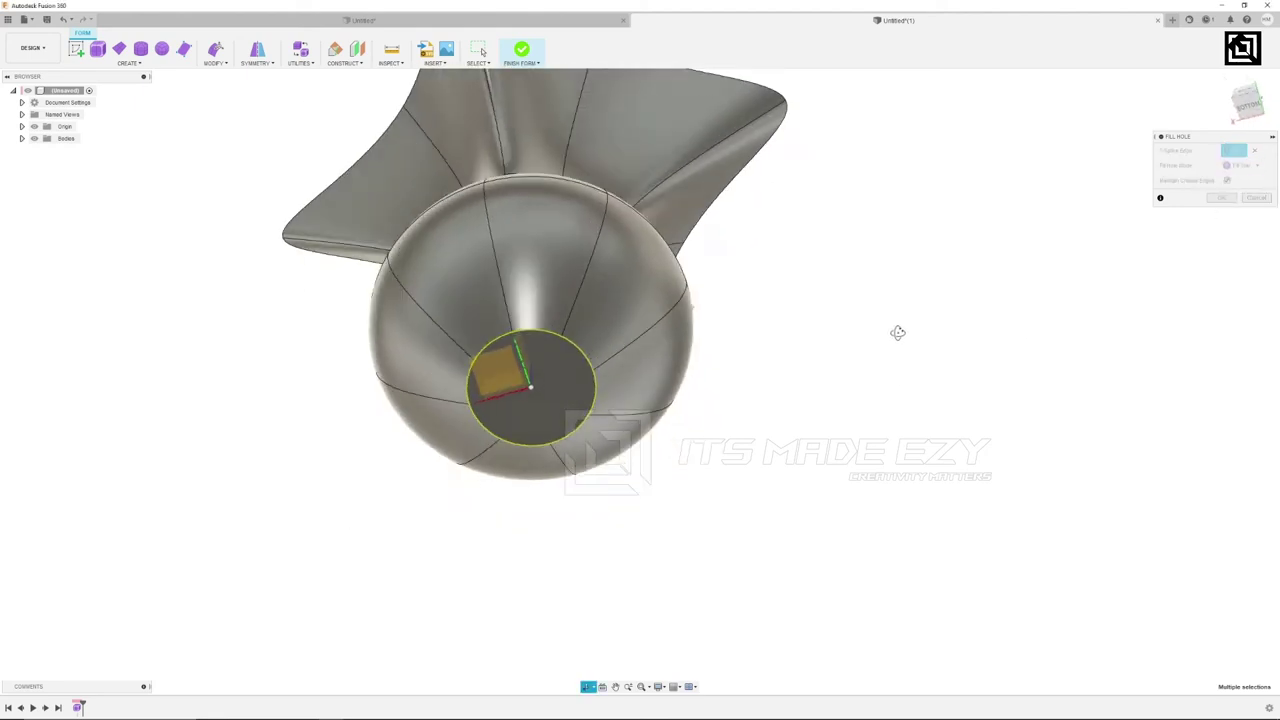
pyautogui.click(1221, 197)
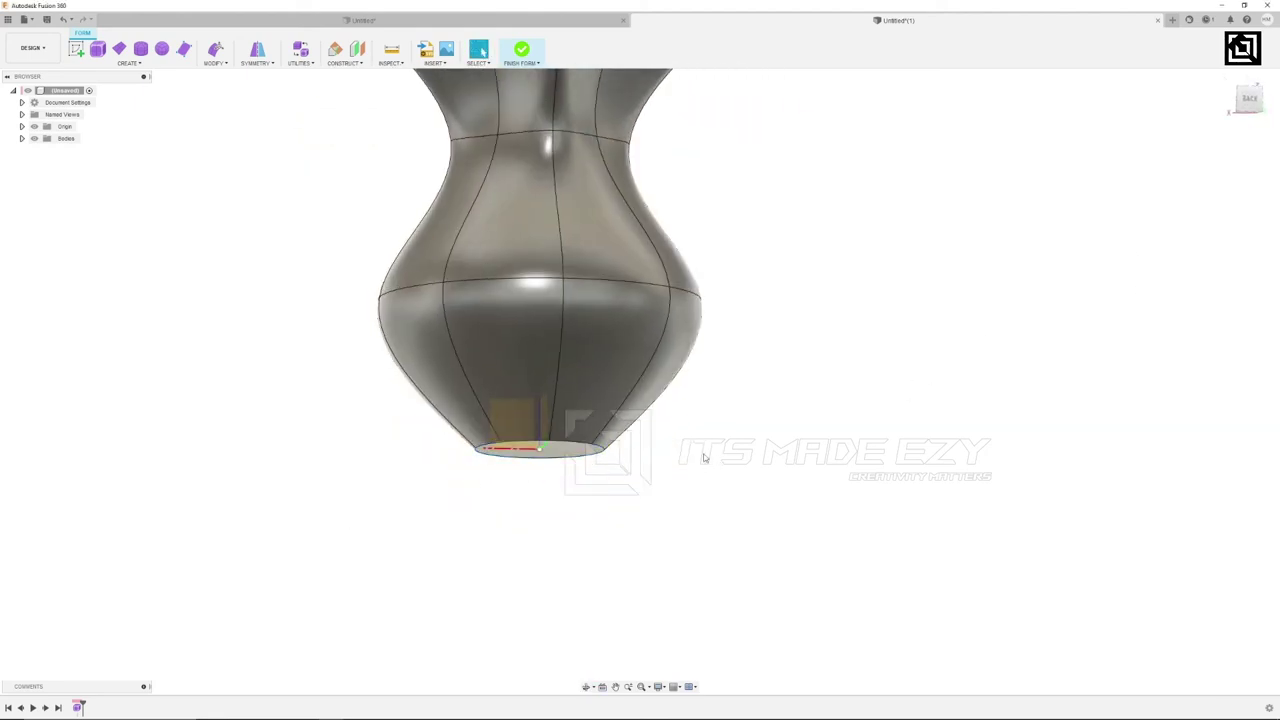
pyautogui.click(217, 50)
# Commit the widened bottom loop, then view the whole vase and its star-shaped opening.
pyautogui.moveTo(540, 440)
pyautogui.keyDown('shift'); pyautogui.mouseDown(button='middle')
pyautogui.moveTo(540, 478)
pyautogui.moveTo(538, 428)
pyautogui.moveTo(577, 416)
pyautogui.mouseUp(button='middle'); pyautogui.keyUp('shift')
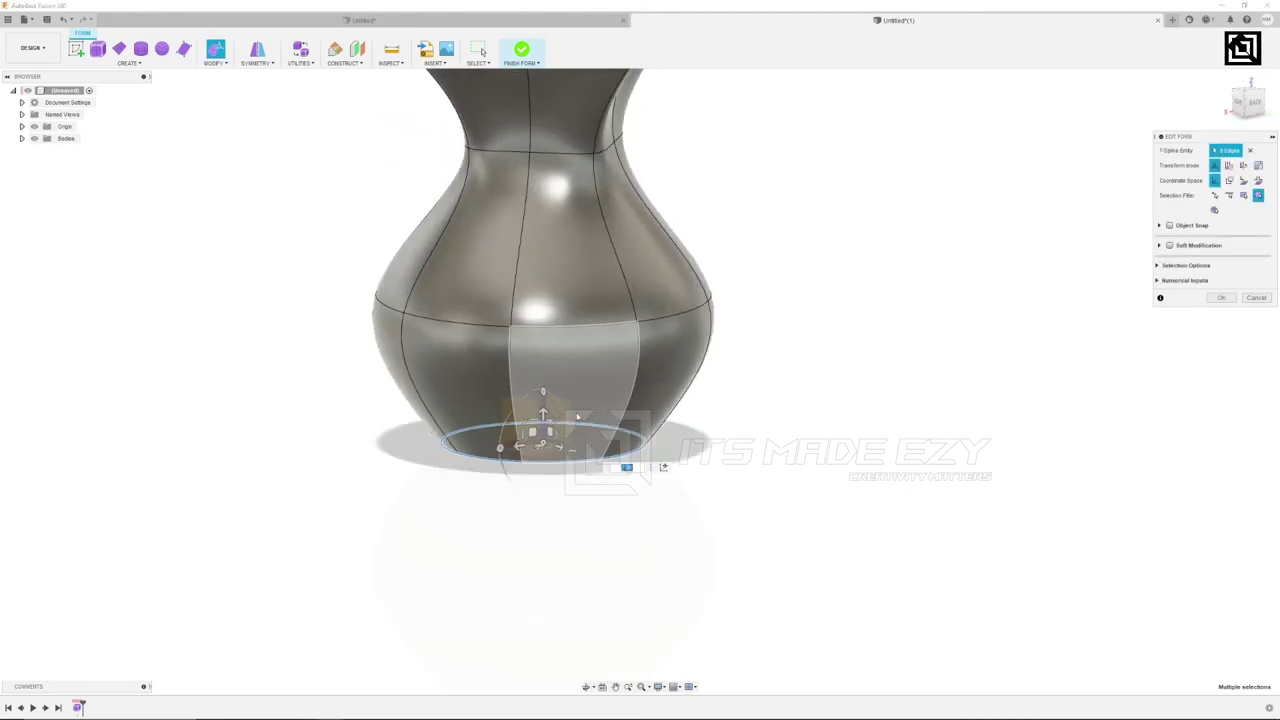
pyautogui.click(1222, 298)
pyautogui.scroll(3, 744, 227)
pyautogui.moveTo(746, 229)
pyautogui.keyDown('shift'); pyautogui.mouseDown(button='middle')
pyautogui.moveTo(697, 366)
pyautogui.moveTo(705, 317)
pyautogui.moveTo(768, 329)
pyautogui.moveTo(817, 417)
pyautogui.moveTo(793, 343)
pyautogui.mouseUp(button='middle'); pyautogui.keyUp('shift')
pyautogui.keyDown('shift'); pyautogui.moveTo(598, 327); pyautogui.dragTo(647, 604, button='middle'); pyautogui.keyUp('shift')
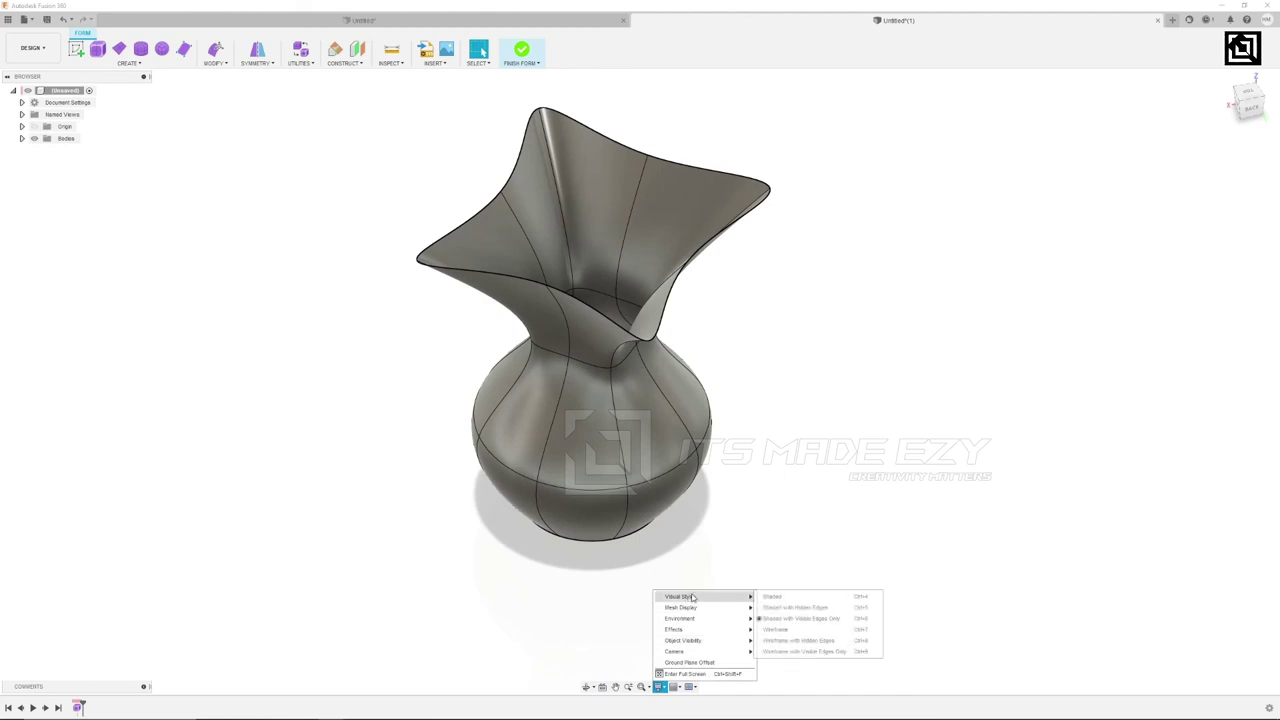
# Switch the visual style to Shaded without edge lines and orbit around the vase.
pyautogui.click(775, 596)
pyautogui.moveTo(803, 489)
pyautogui.keyDown('shift'); pyautogui.mouseDown(button='middle')
pyautogui.moveTo(823, 468)
pyautogui.moveTo(908, 466)
pyautogui.moveTo(991, 500)
pyautogui.moveTo(1014, 551)
pyautogui.moveTo(991, 518)
pyautogui.moveTo(894, 471)
pyautogui.moveTo(794, 449)
pyautogui.moveTo(729, 460)
pyautogui.moveTo(736, 506)
pyautogui.mouseUp(button='middle'); pyautogui.keyUp('shift')
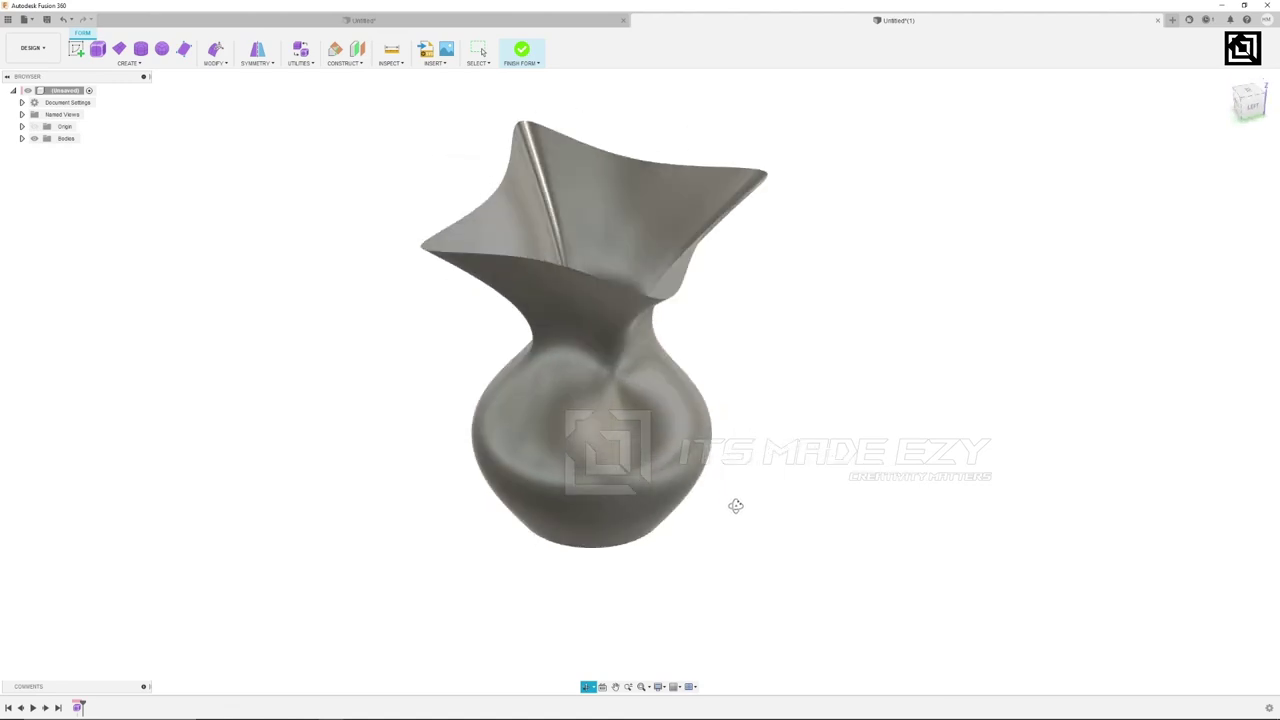